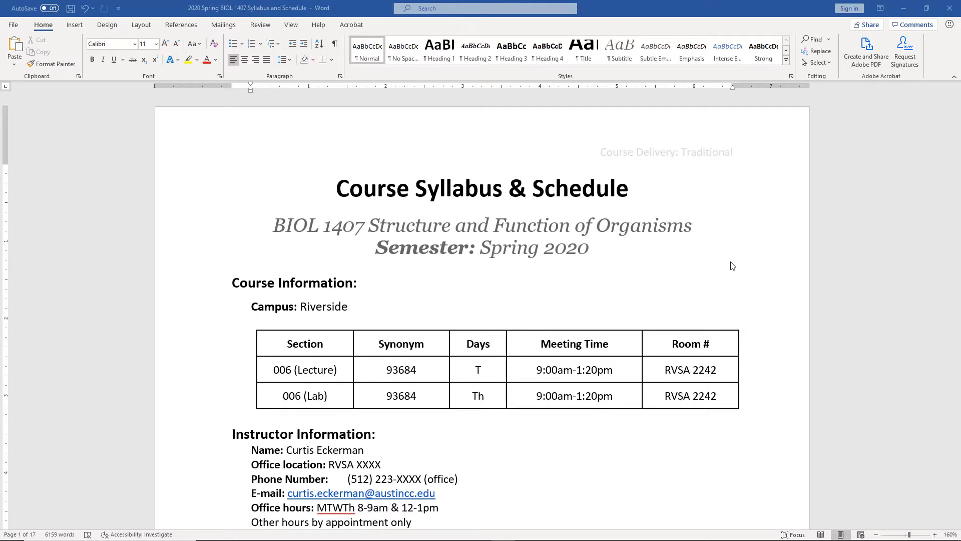
Step: Review the BIOL 1407 lab and lecture schedule and the Grand Total row of the grading table in the syllabus document
scroll(731, 264, "down", 5)
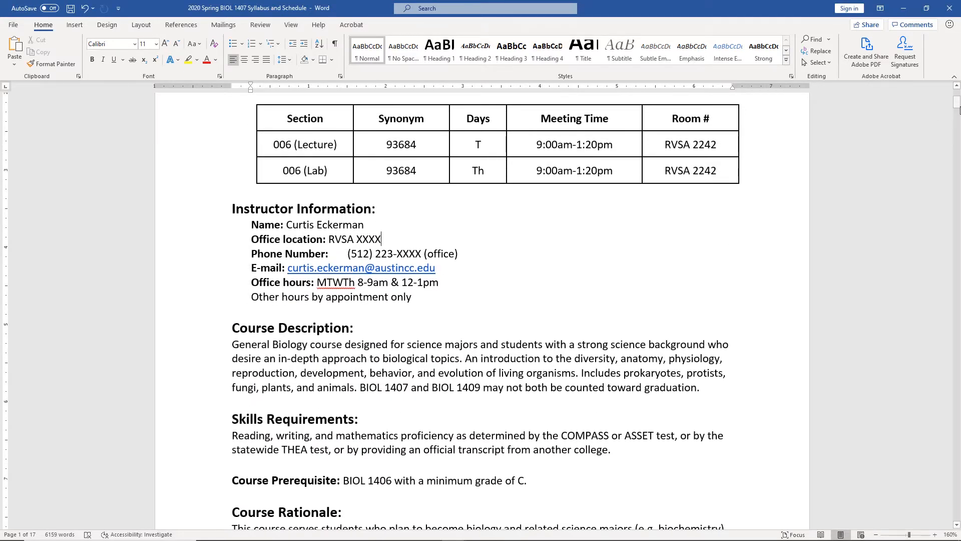
left_click_drag(957, 102, 958, 433)
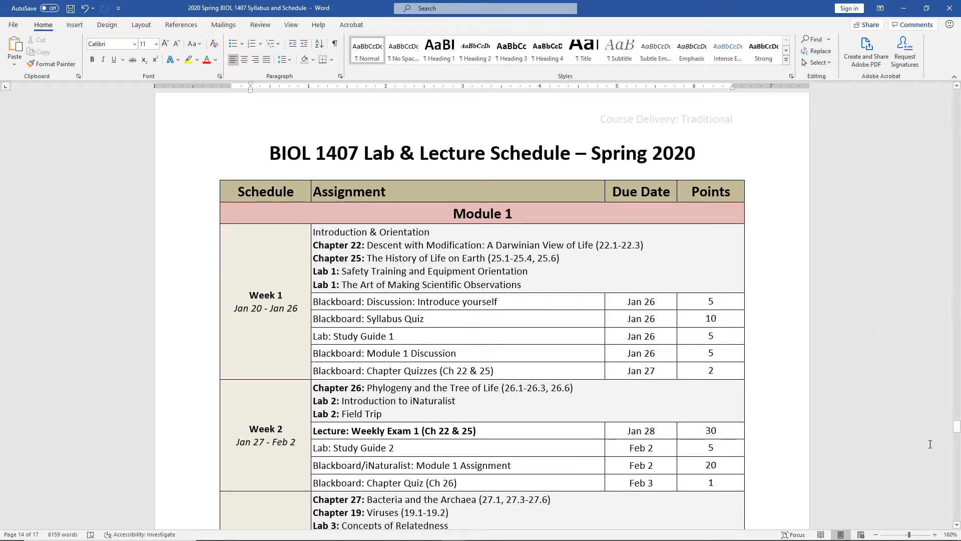
left_click(957, 525)
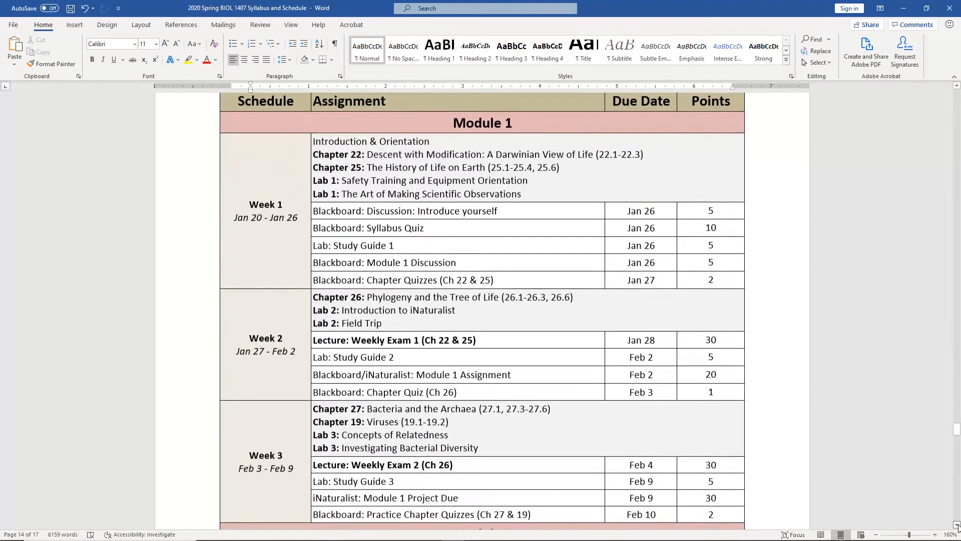
left_click(957, 526)
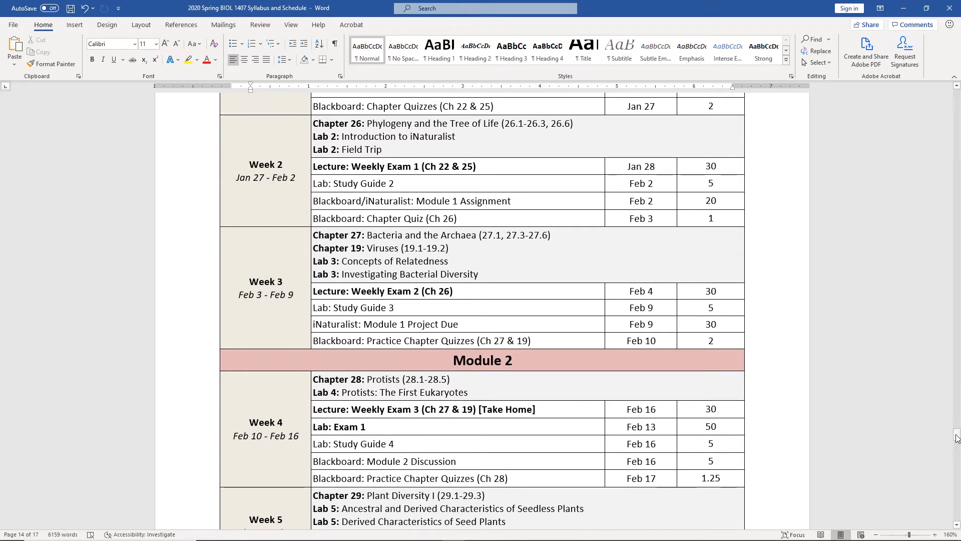
mouse_move(957, 434)
left_mouse_down()
mouse_move(957, 460)
mouse_move(957, 426)
left_mouse_up()
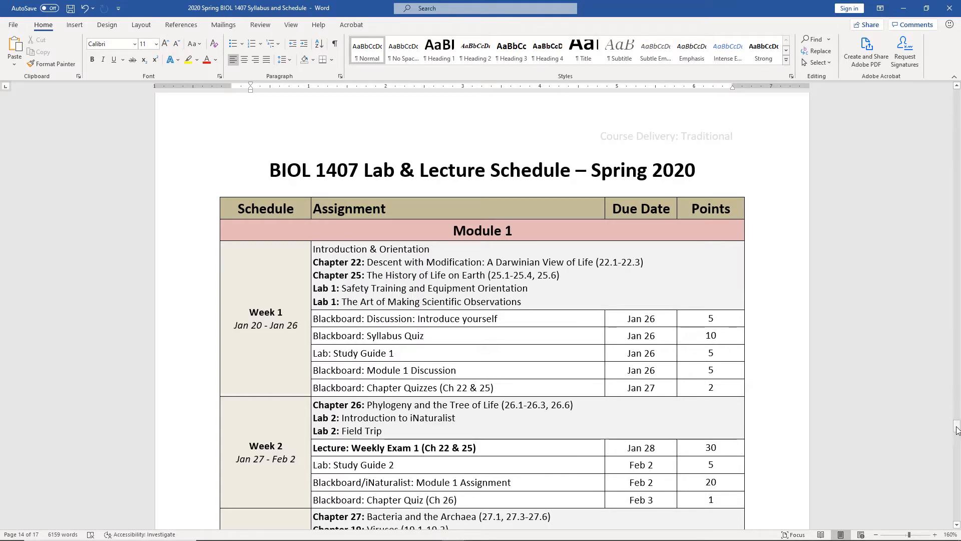
left_click_drag(957, 429, 957, 181)
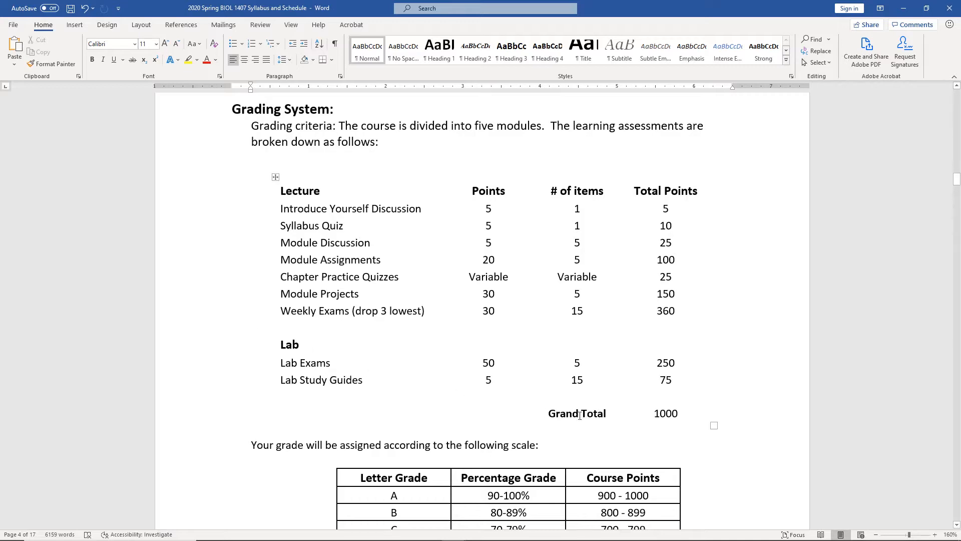
left_click_drag(549, 414, 682, 415)
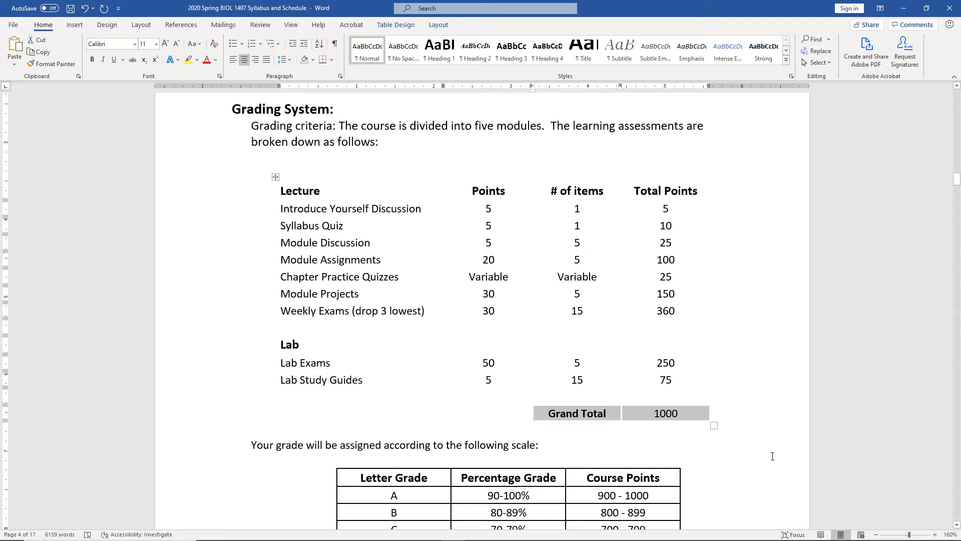
left_click(773, 456)
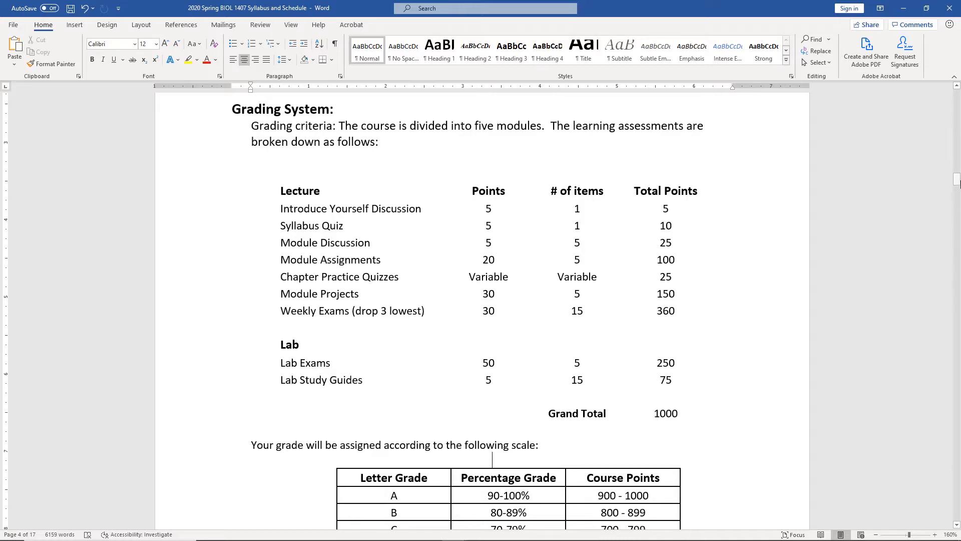
Step: Switch to Blackboard in the browser and start a Class Information content folder named "Syllabus, Schedule and Grading Criteria"
mouse_move(603, 539)
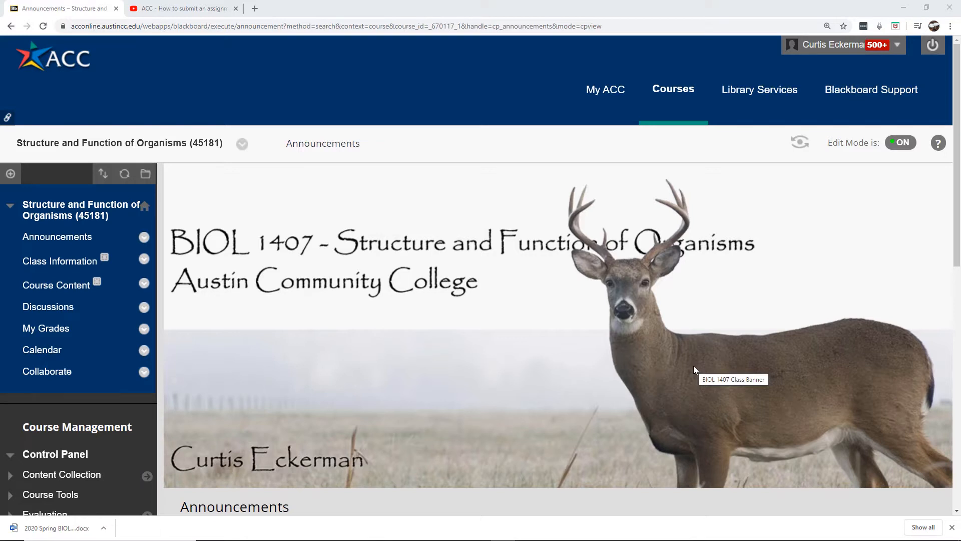
left_click(68, 262)
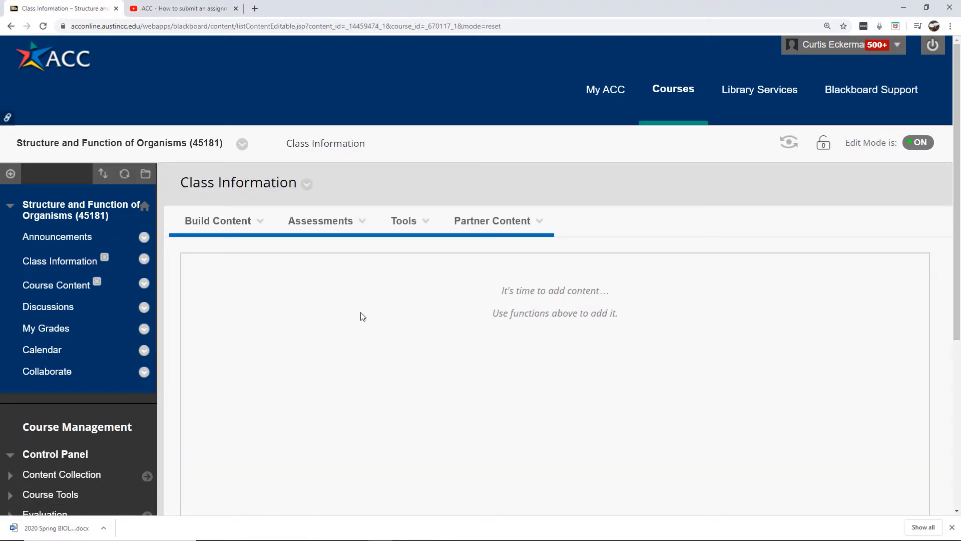
left_click(246, 224)
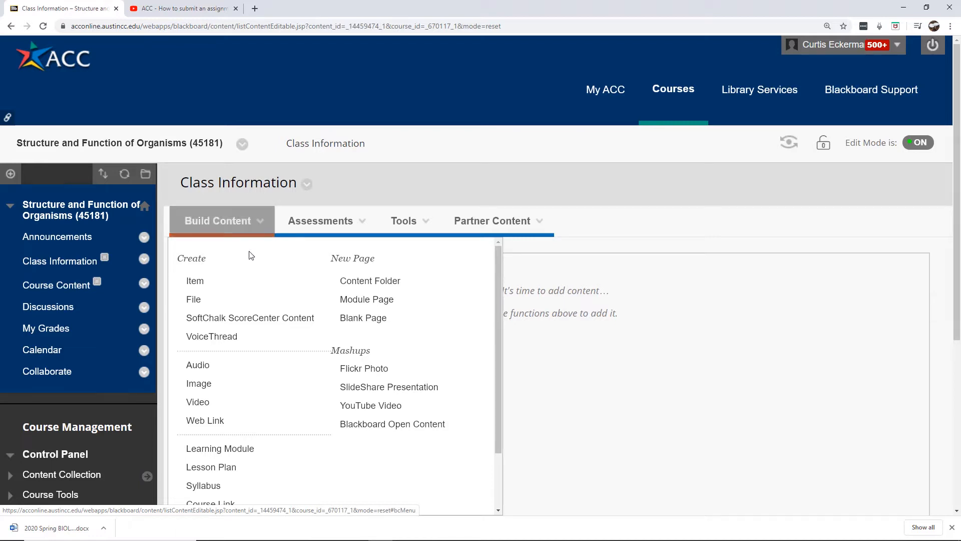
left_click(357, 285)
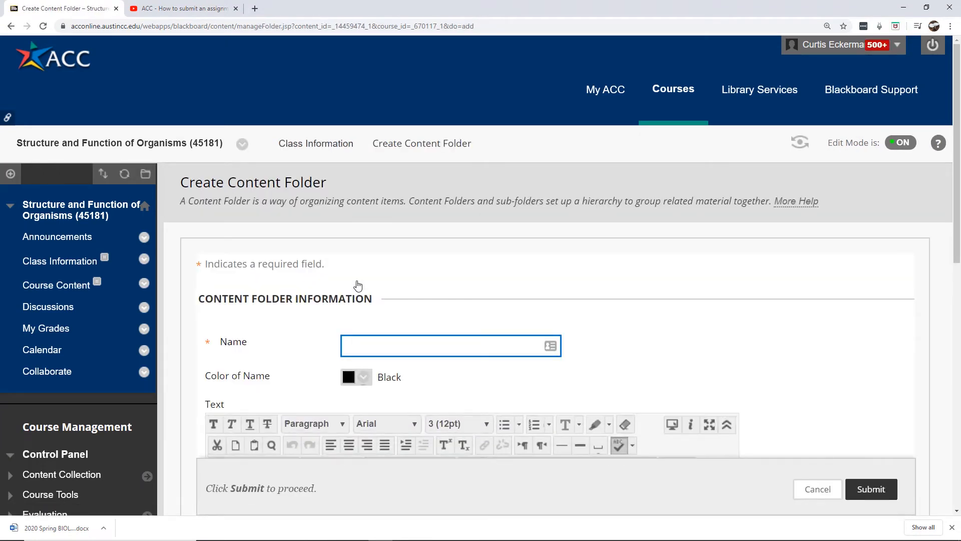
type("Syllabus, Schedule and ")
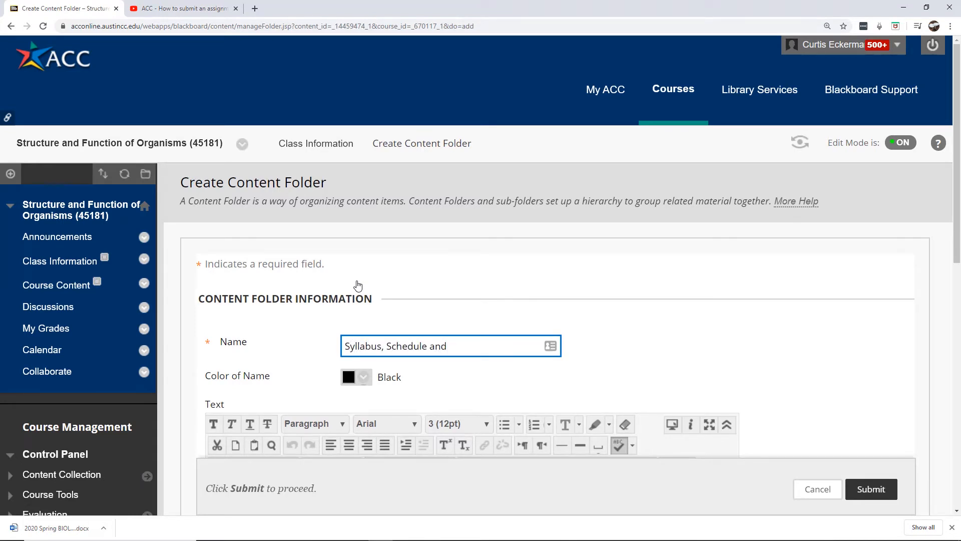
type("Grading Criteria")
Step: Begin the folder's description text with "This folder contains the following information:"
left_click(957, 98)
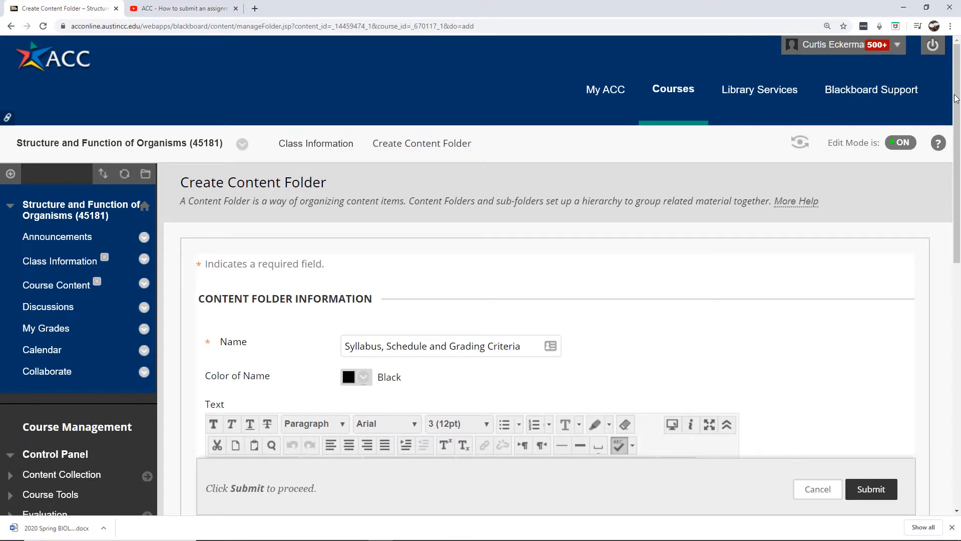
scroll(590, 215, "down", 5)
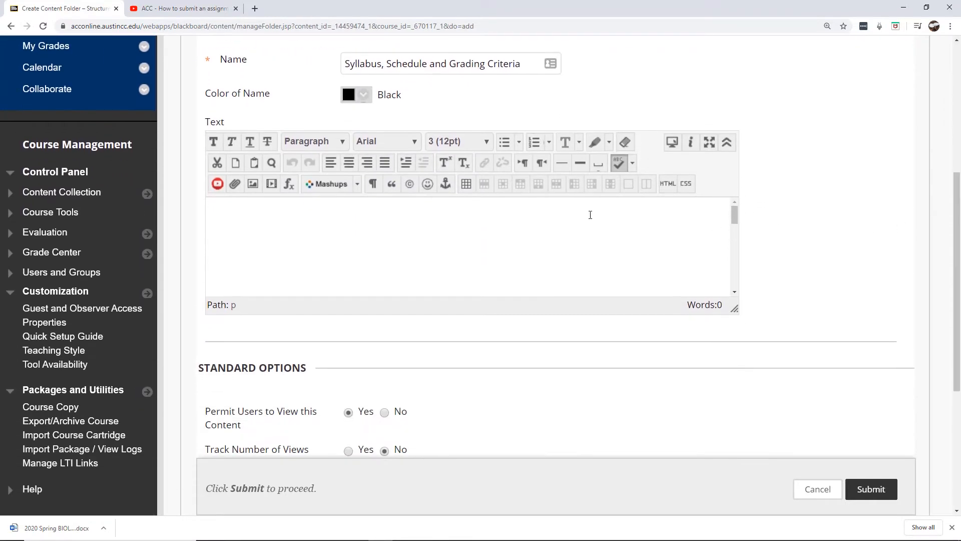
left_click(265, 243)
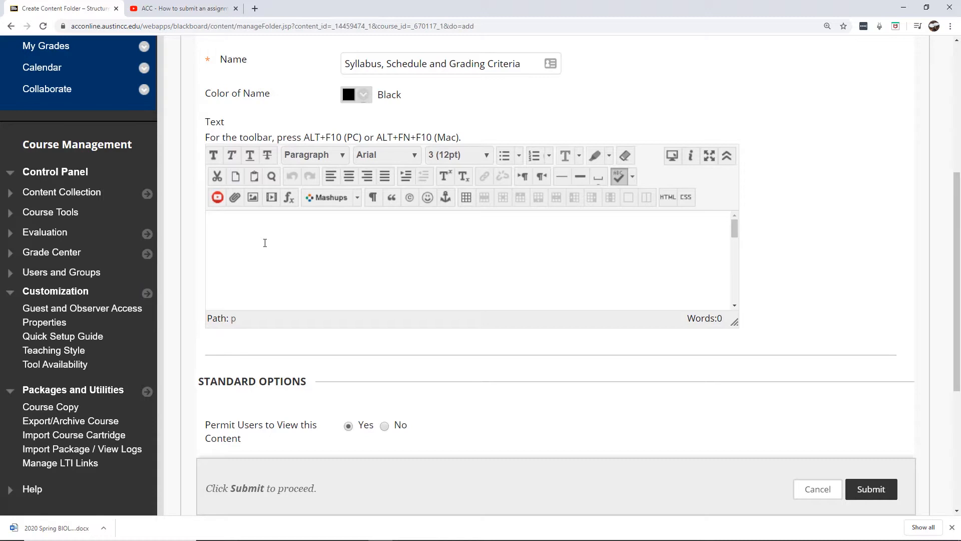
type("This folder contains the following ")
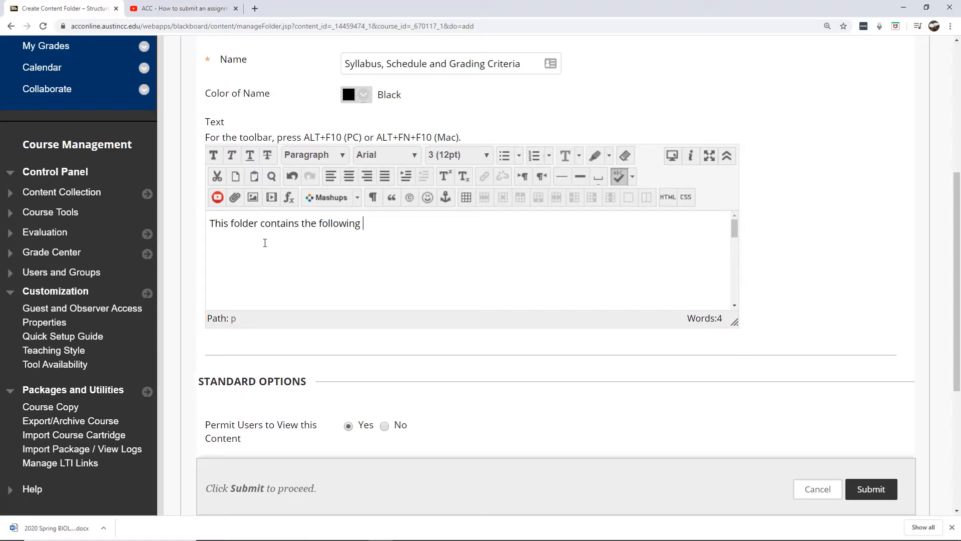
type("information:")
Step: Add the separate lines "Updated Syllabus", "Updated Schedule" and "Grading Criteria" below the introductory sentence of the description
key("Return")
type("U")
key("BackSpace")
type("Update")
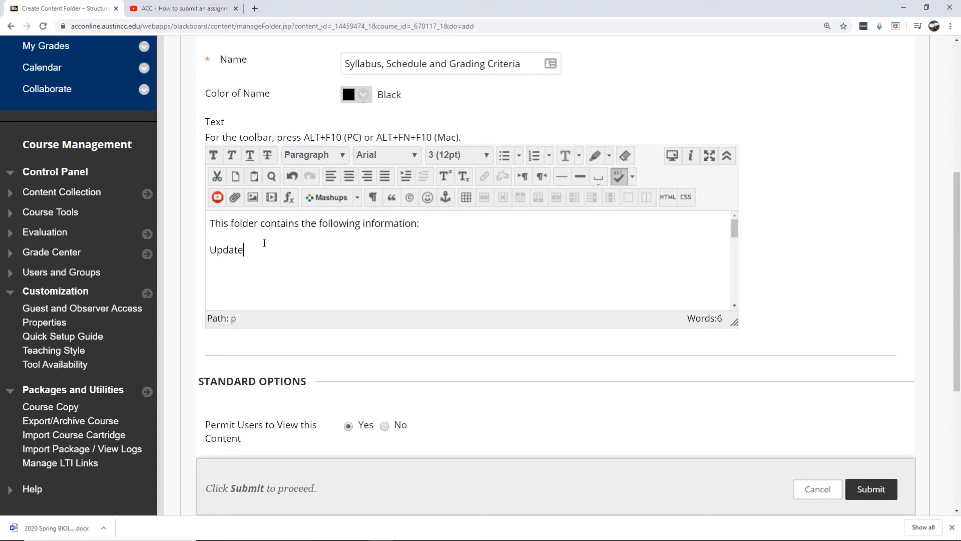
type("d Syllabus")
key("Return")
type("Updated Sched")
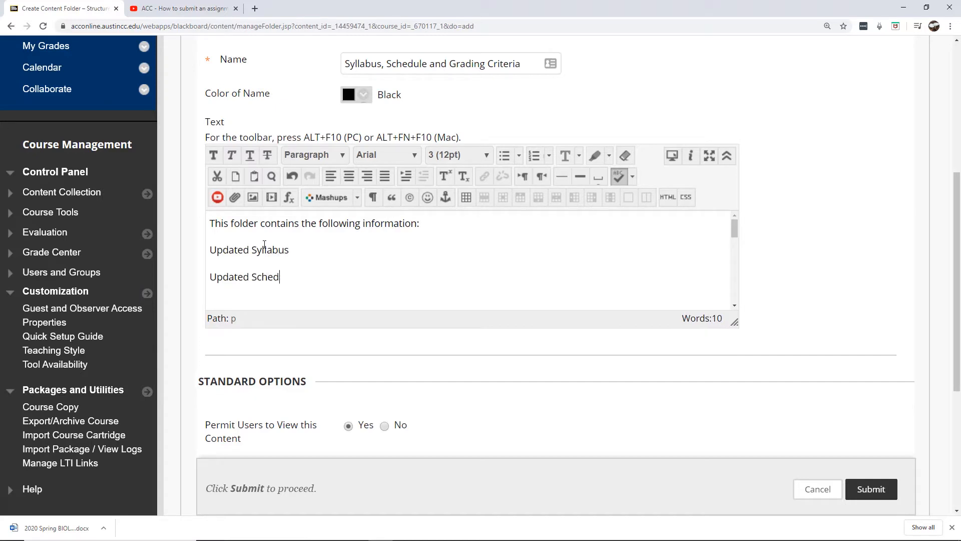
type("ule")
key("Return")
type("Grading ")
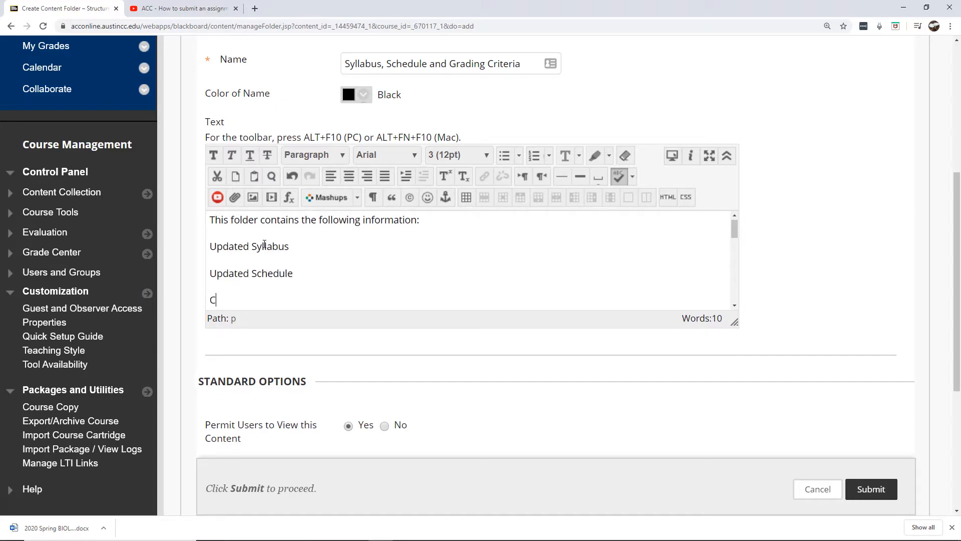
type("Criteria")
Step: Format the three content lines as a bulleted list, and submit the new content folder
left_click_drag(210, 246, 300, 299)
left_click(504, 155)
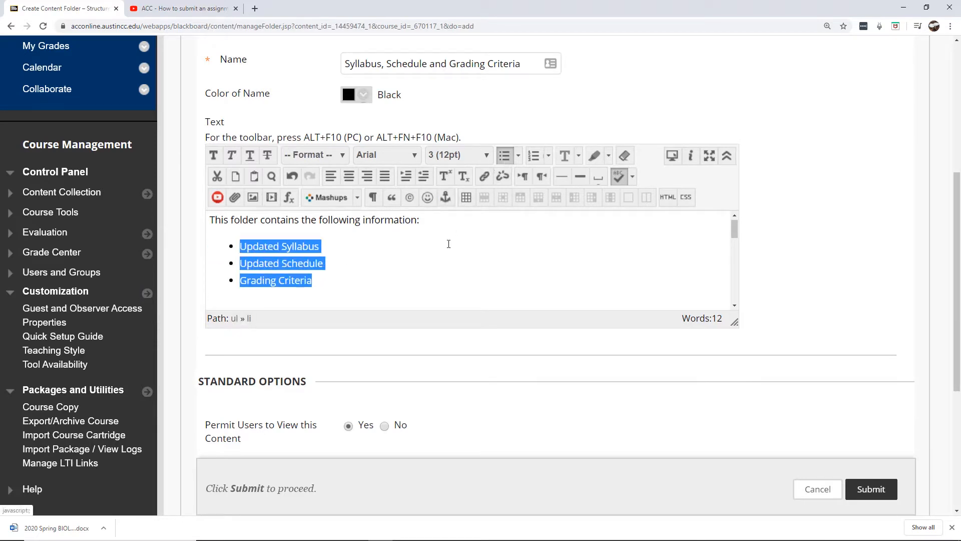
left_click(324, 263)
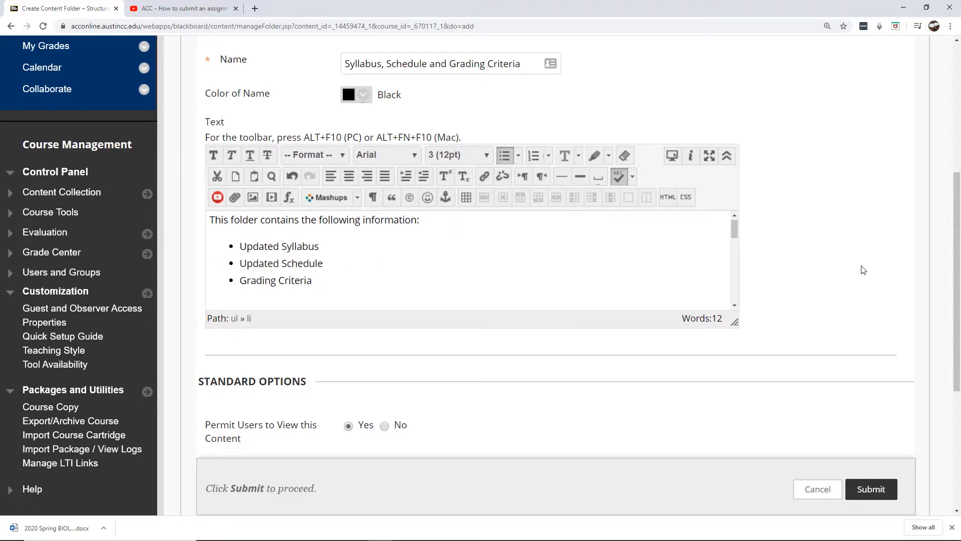
left_click_drag(957, 239, 947, 319)
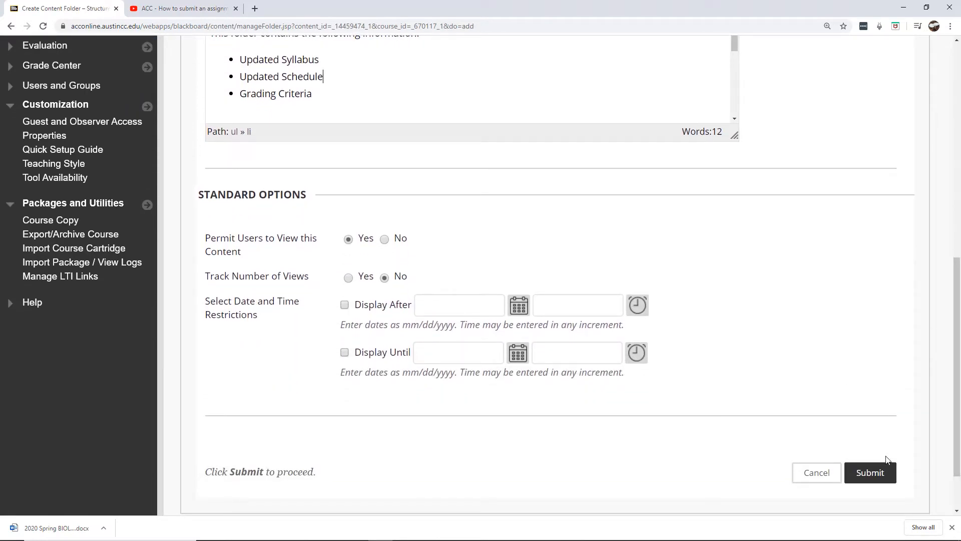
left_click(884, 471)
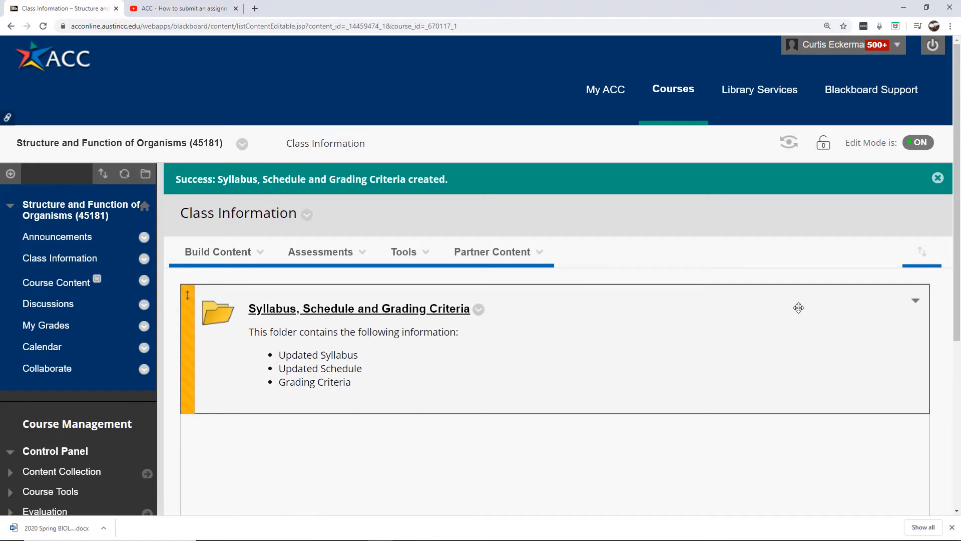
scroll(957, 206, "down", 1)
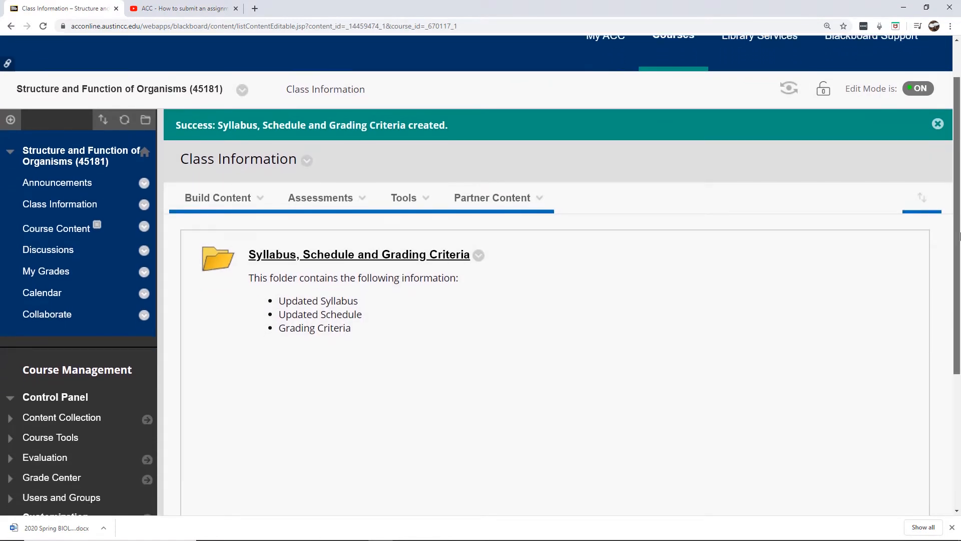
left_click(937, 124)
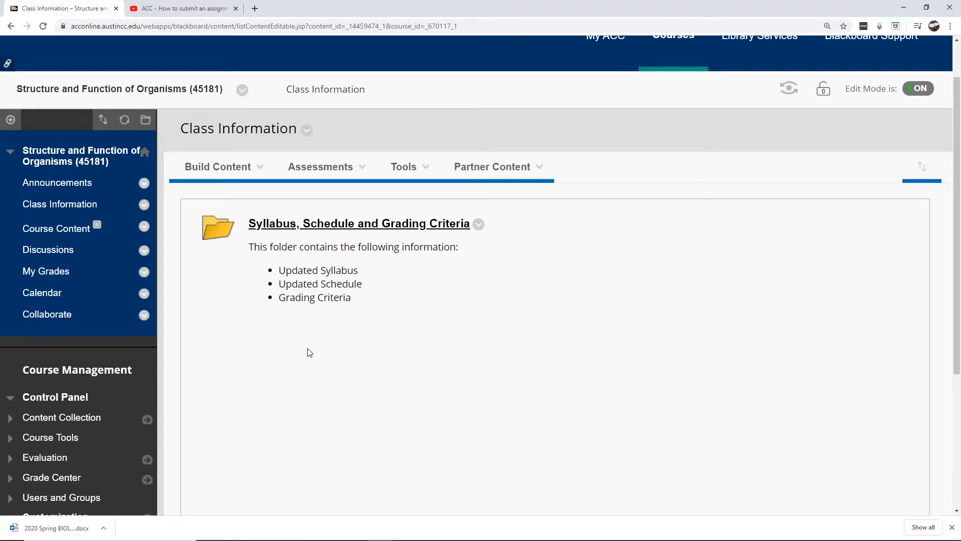
Step: Start adding a YouTube Video mashup to the Class Information page
left_click(259, 172)
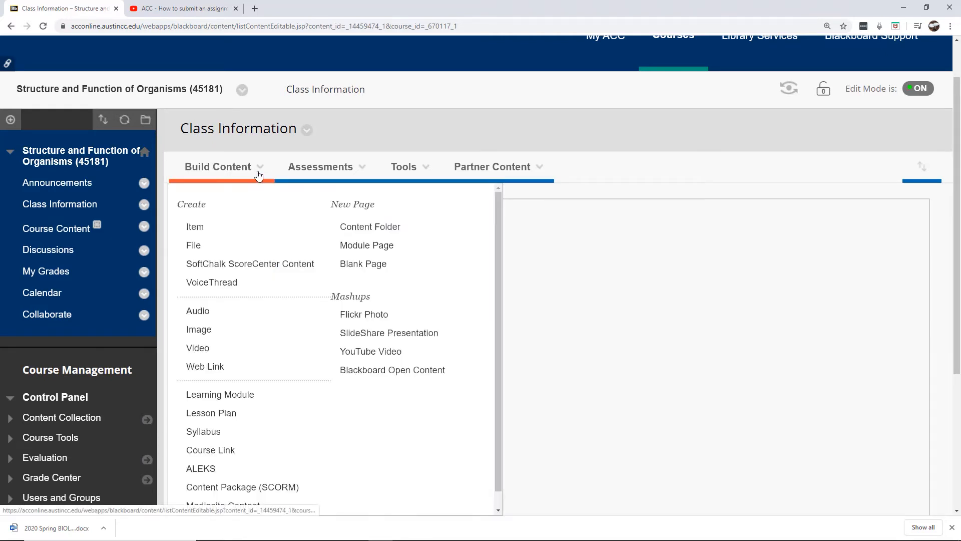
left_click(194, 9)
scroll(300, 196, "up", 5)
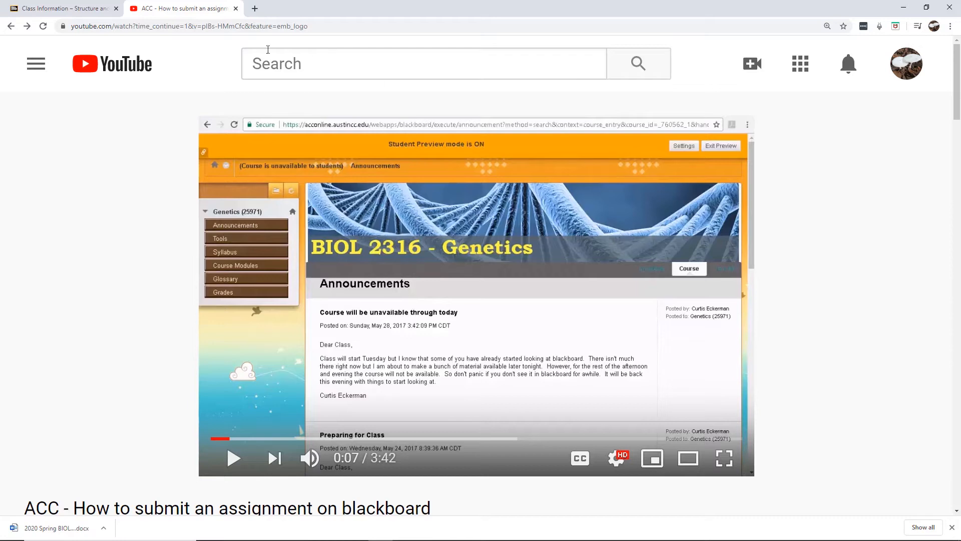
left_click(82, 11)
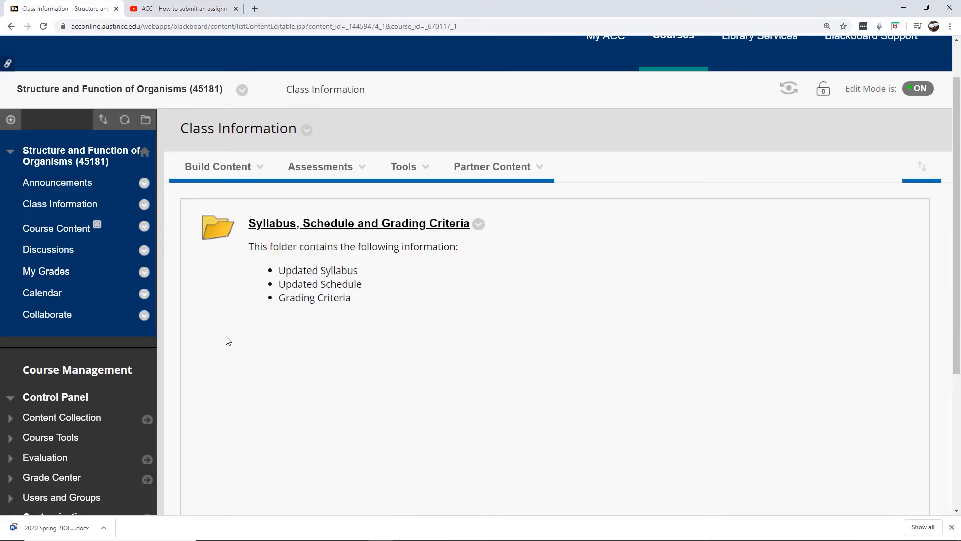
left_click(223, 168)
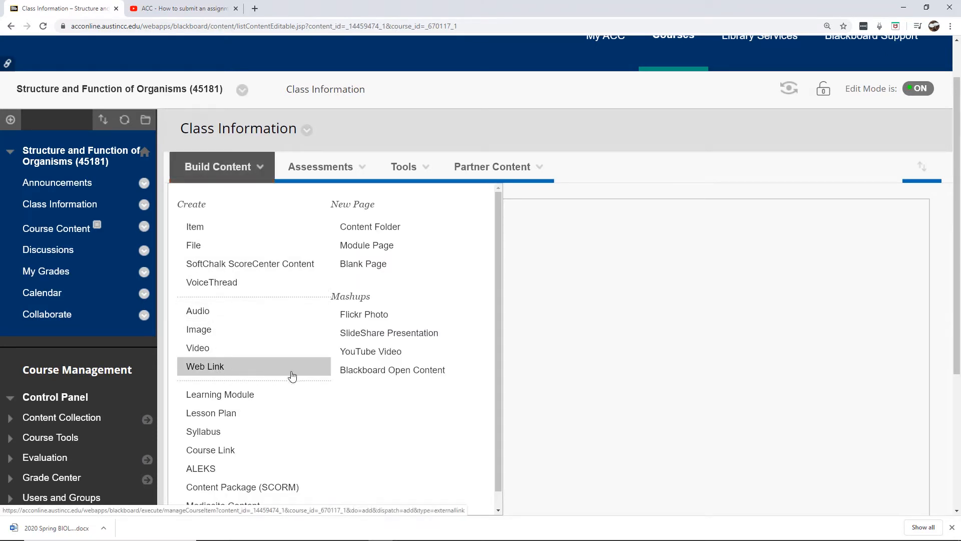
left_click(369, 355)
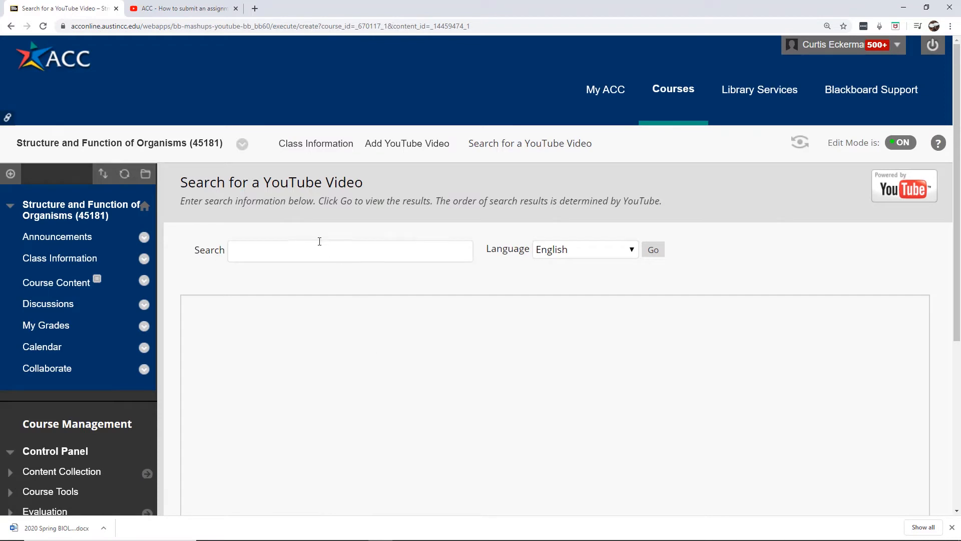
Step: Copy the share link of the YouTube video "ACC - How to submit an assignment on blackboard"
left_click(197, 9)
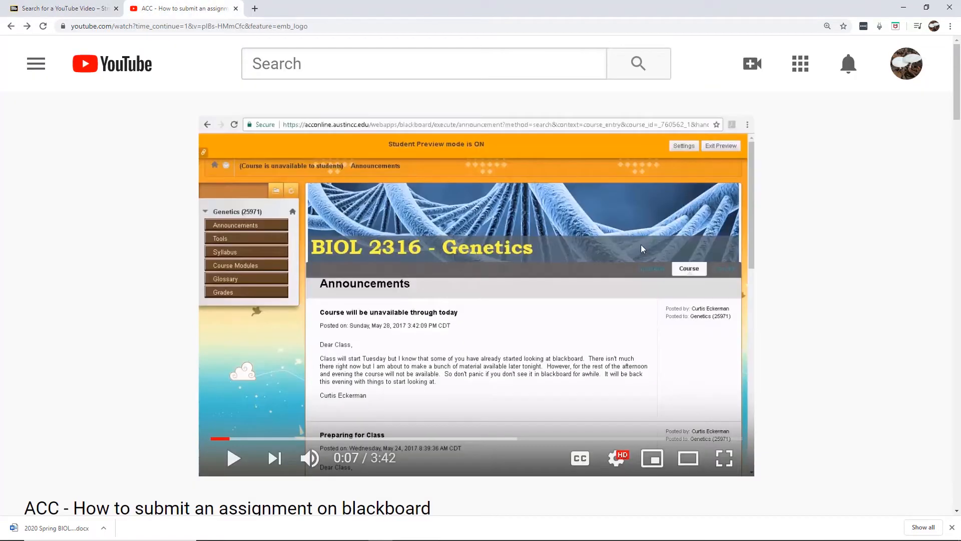
left_click_drag(960, 109, 959, 137)
left_click(756, 369)
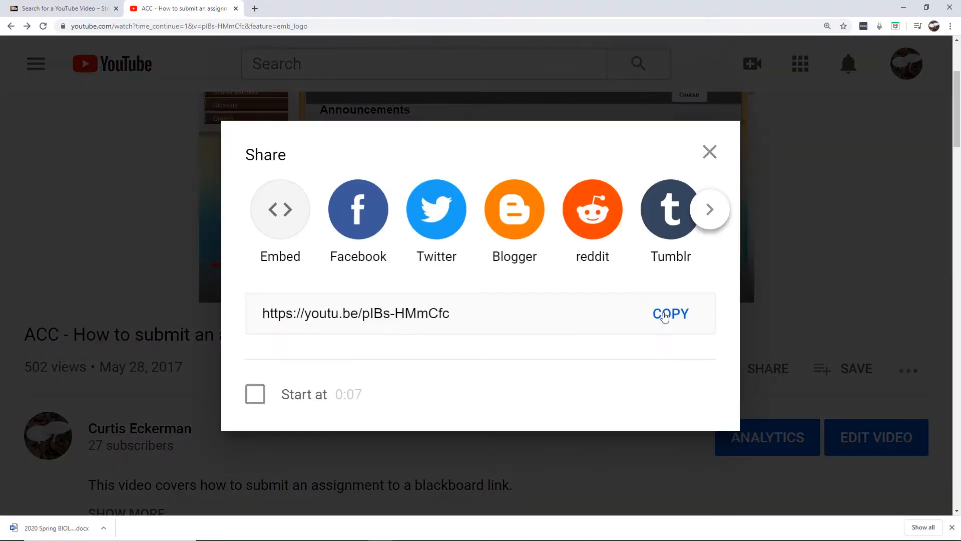
left_click(649, 314)
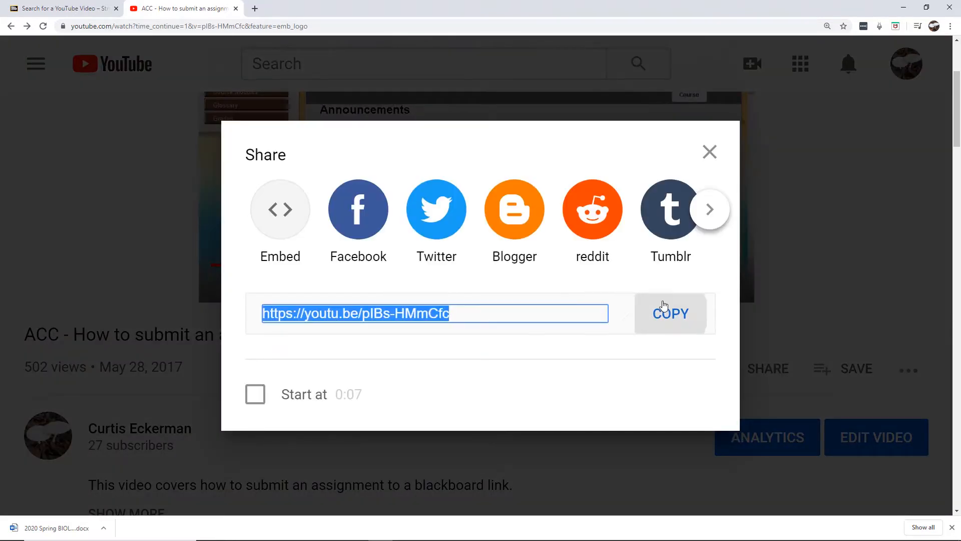
left_click(710, 152)
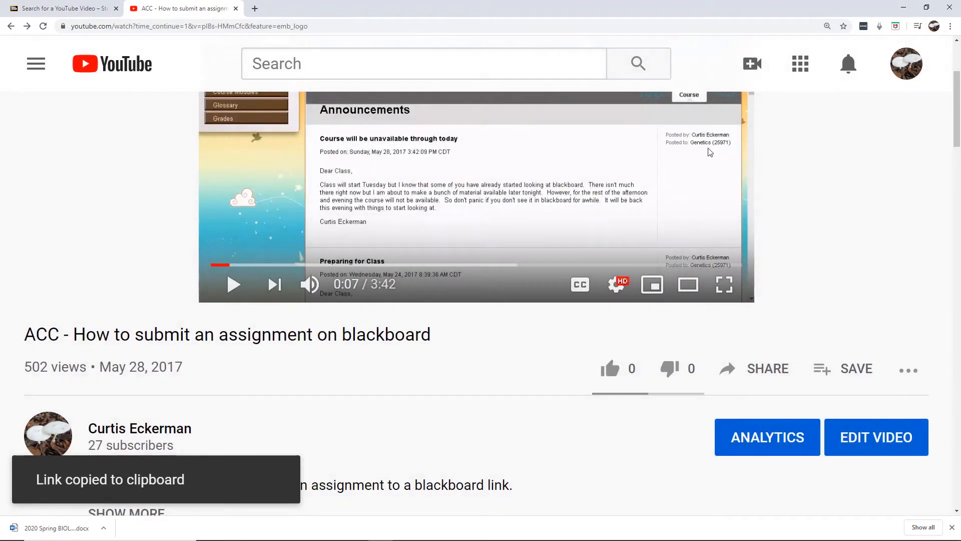
Step: Return to Blackboard and try to find the video in the YouTube mashup search using the copied share link
left_click(60, 8)
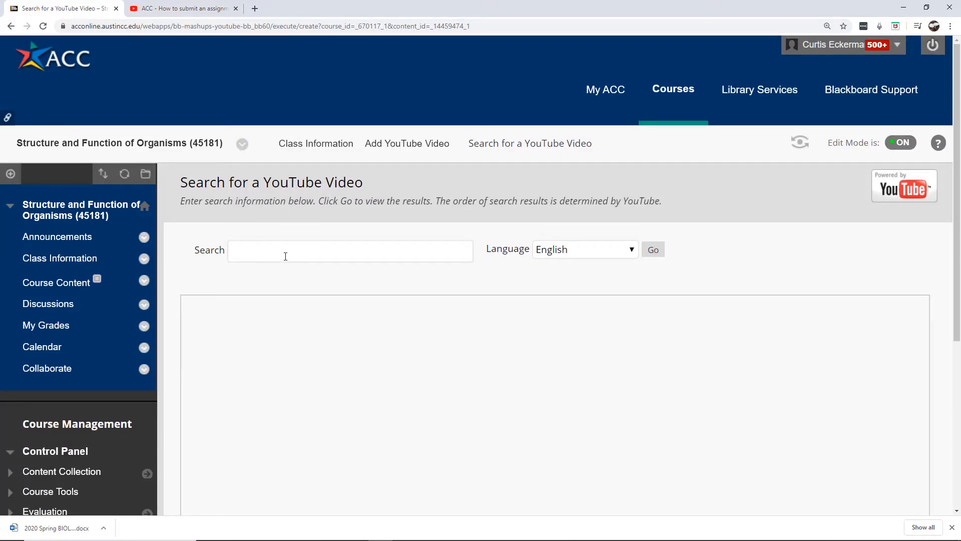
key("ctrl+v")
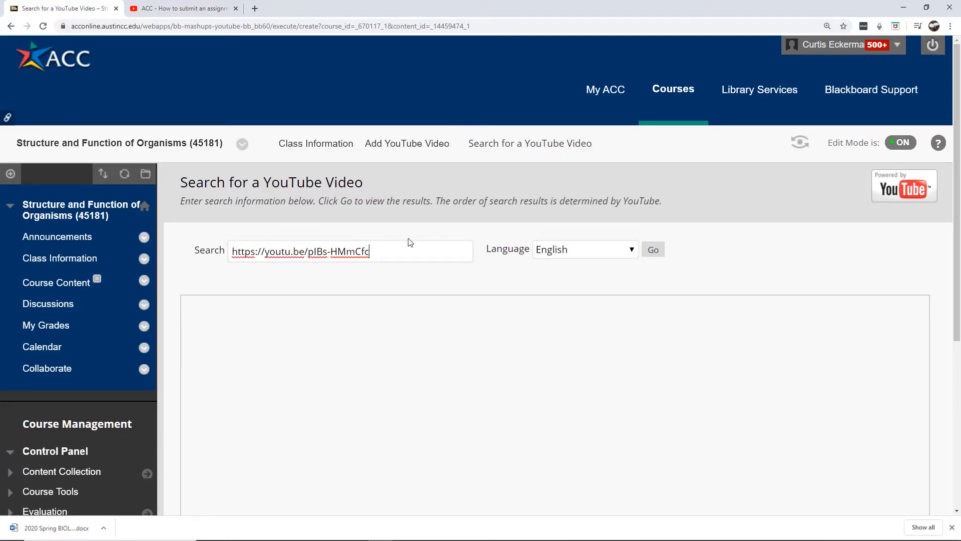
left_click(653, 249)
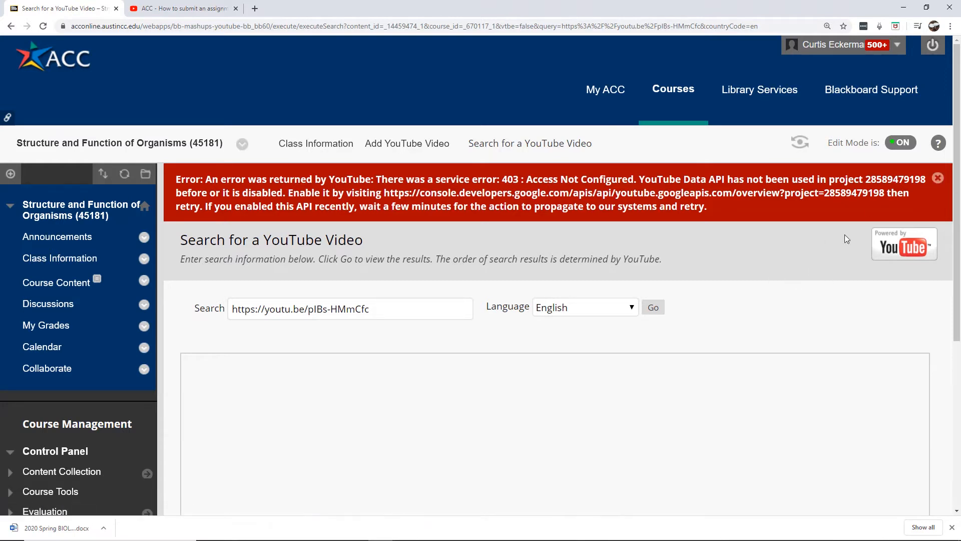
Step: Start a new web link on the Class Information page with the copied YouTube share link as its URL
left_click(35, 259)
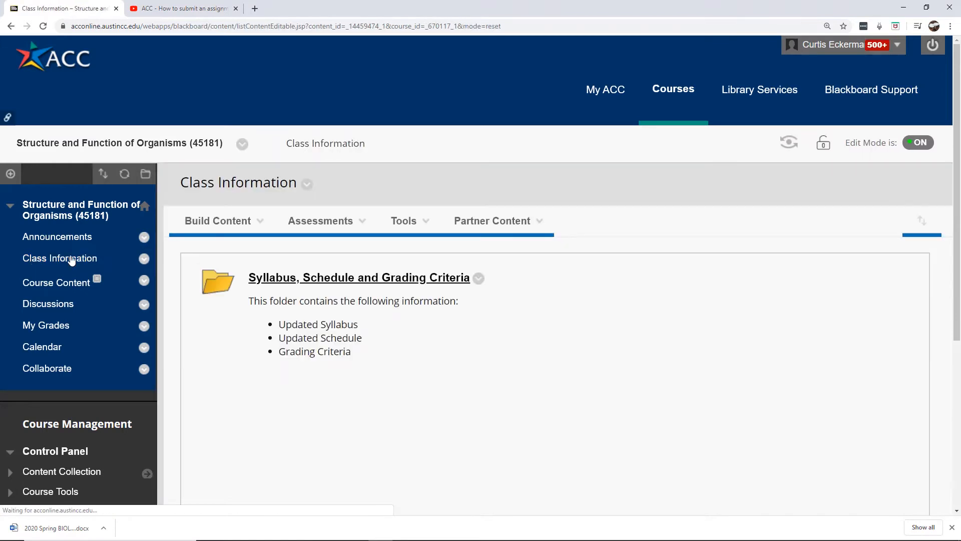
left_click(243, 225)
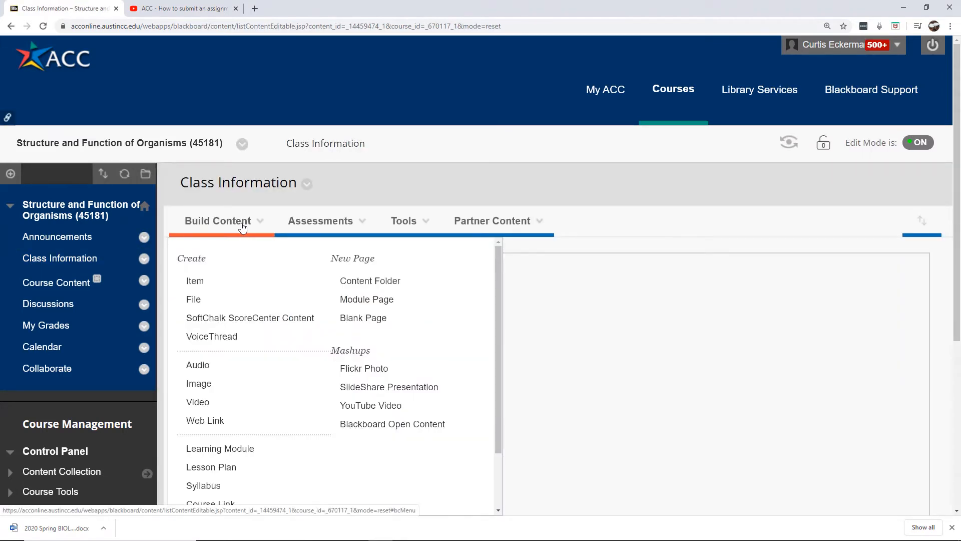
left_click(212, 422)
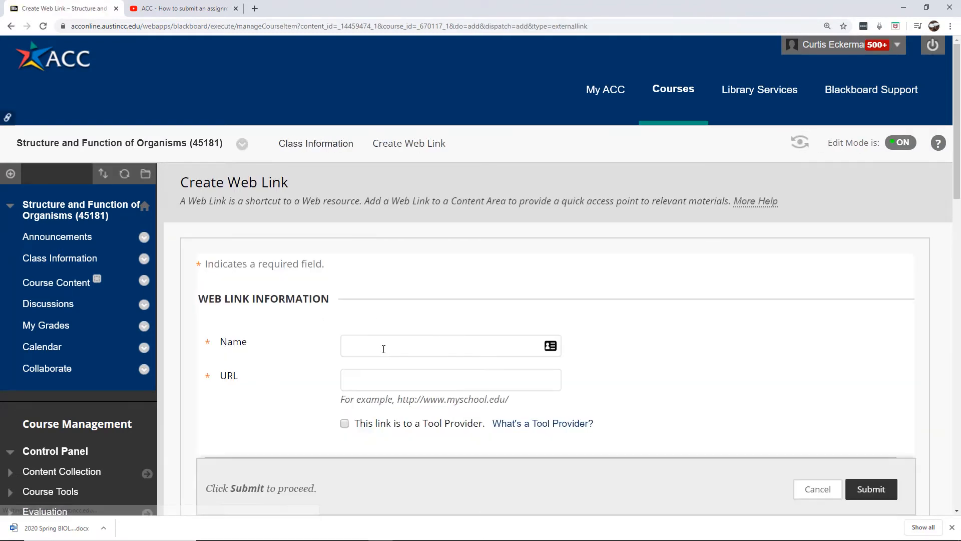
left_click(357, 384)
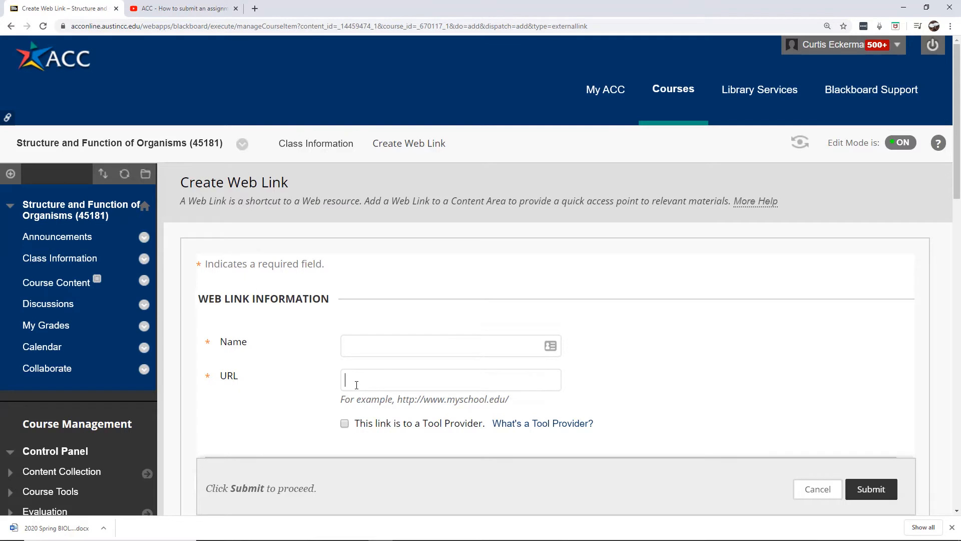
key("ctrl+v")
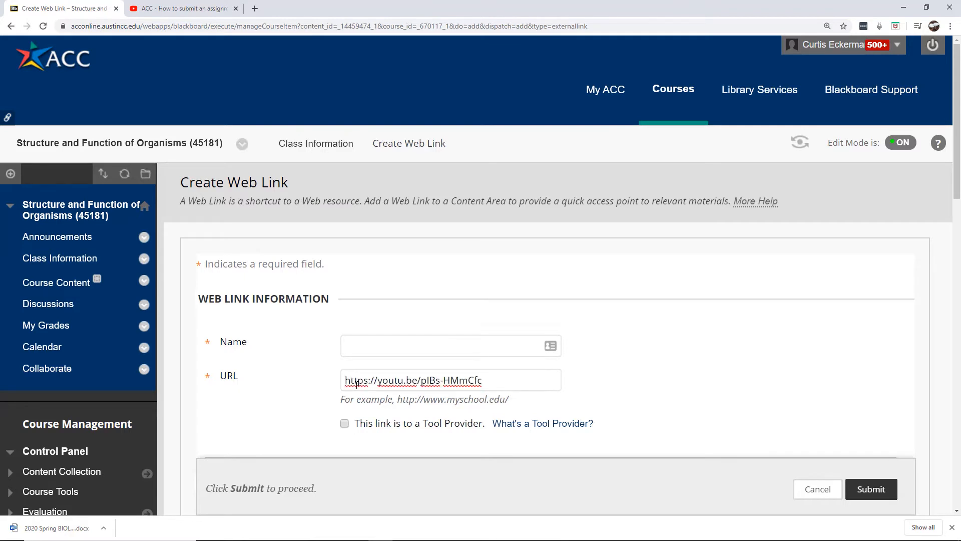
Step: Name the web link "How to submit an assignment in Blackboard", and submit it
left_click(373, 350)
type("How to ")
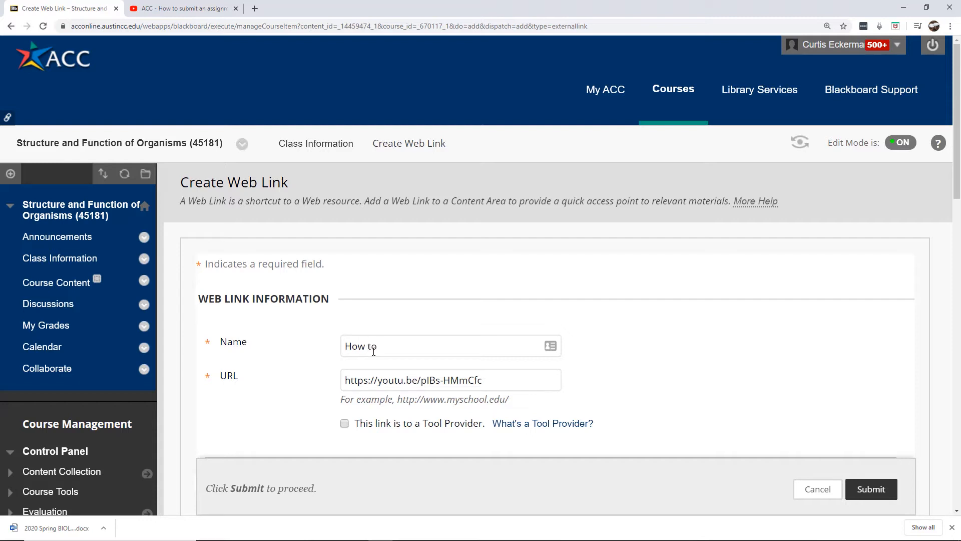
type("submit an assignment in B")
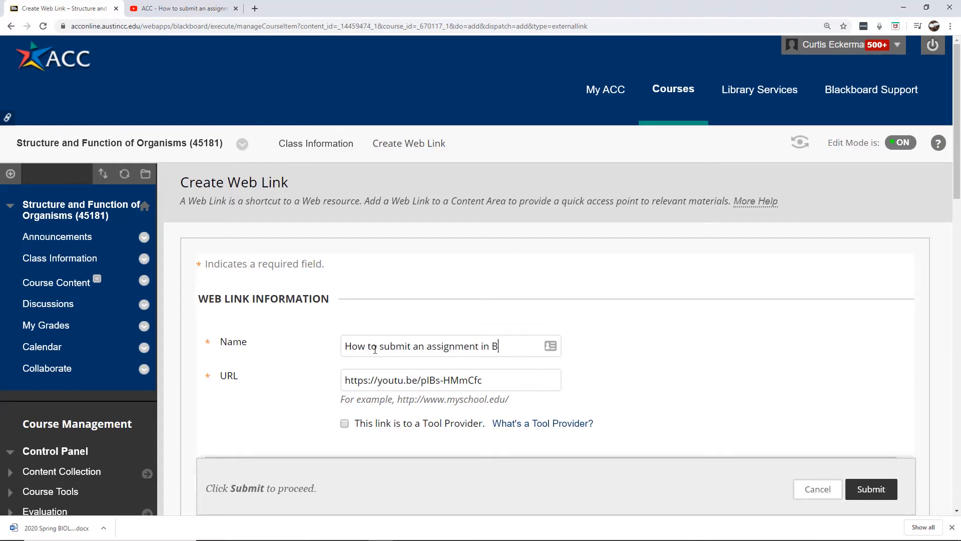
type("lackboard")
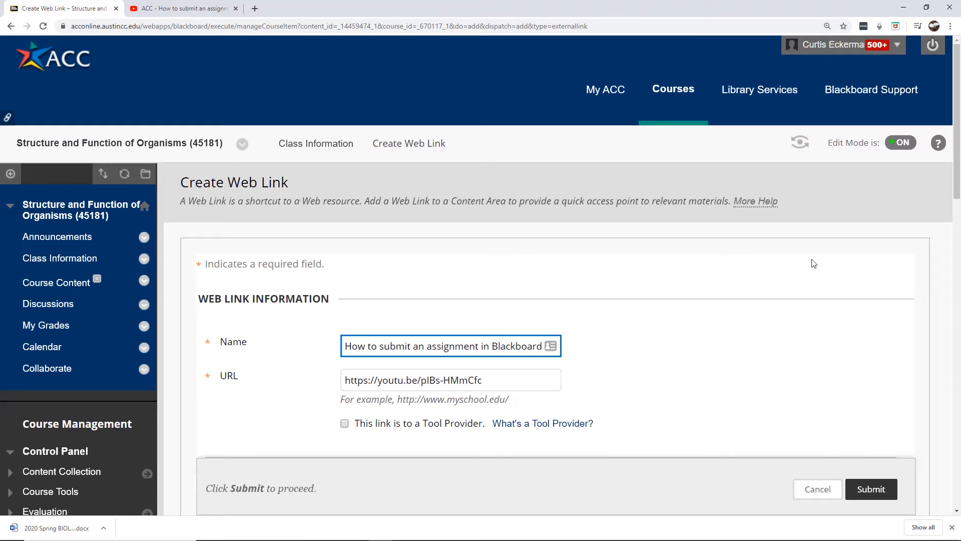
left_click_drag(957, 188, 957, 299)
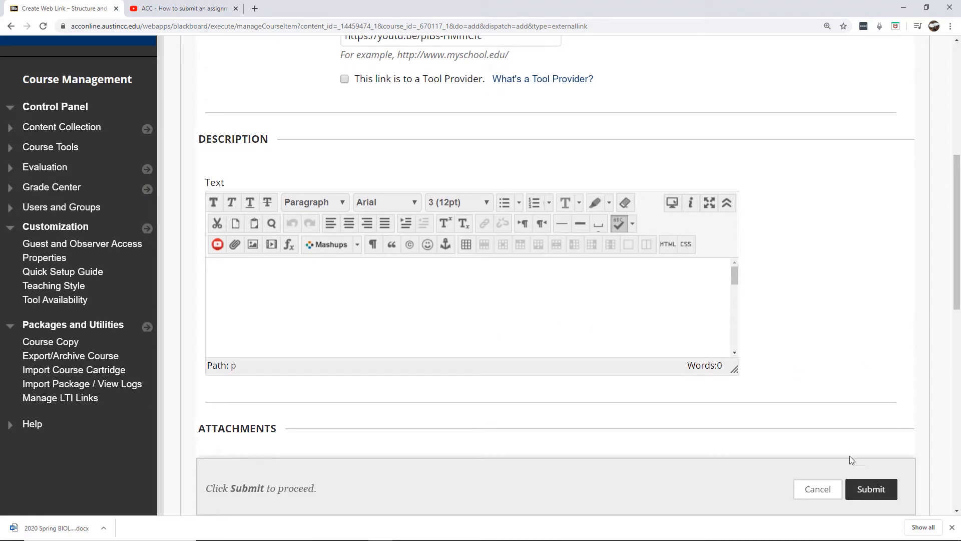
left_click(870, 488)
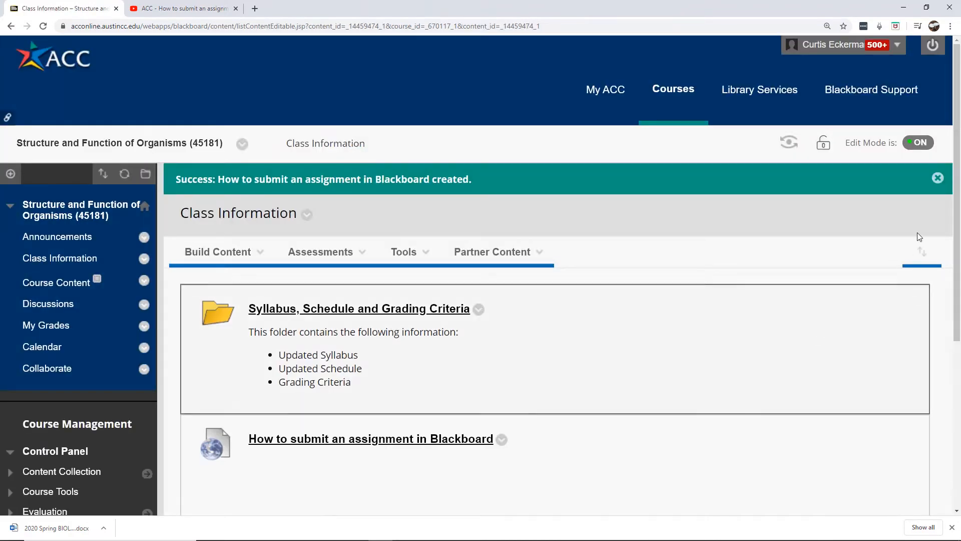
left_click_drag(957, 194, 957, 219)
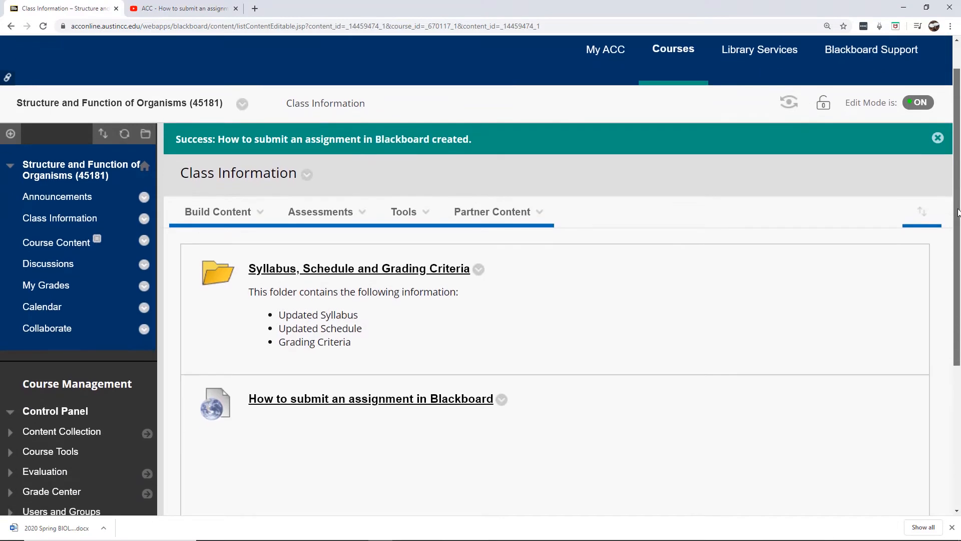
left_click(938, 138)
Step: Start a new content item in Class Information named "How to submit an assignment in Blackboard"
left_click_drag(956, 146, 959, 160)
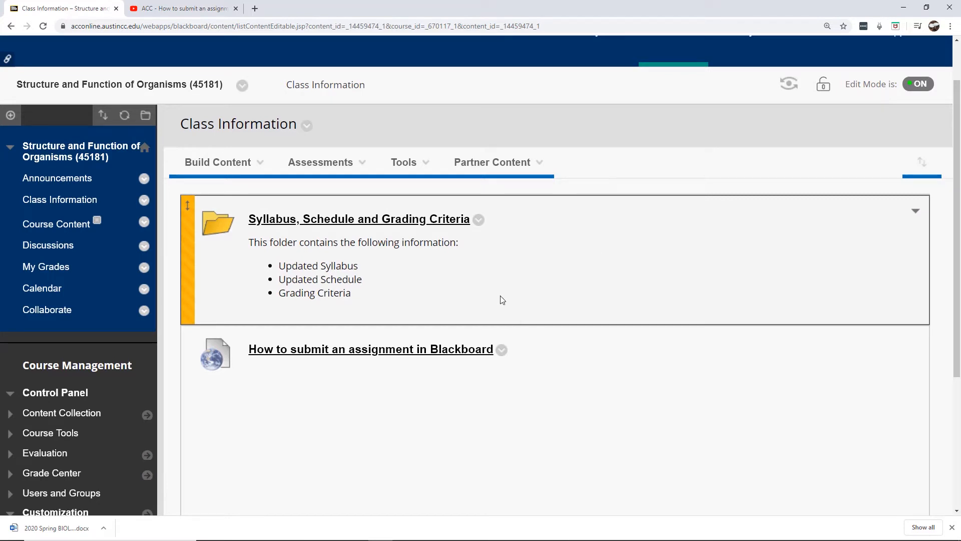
left_click(236, 166)
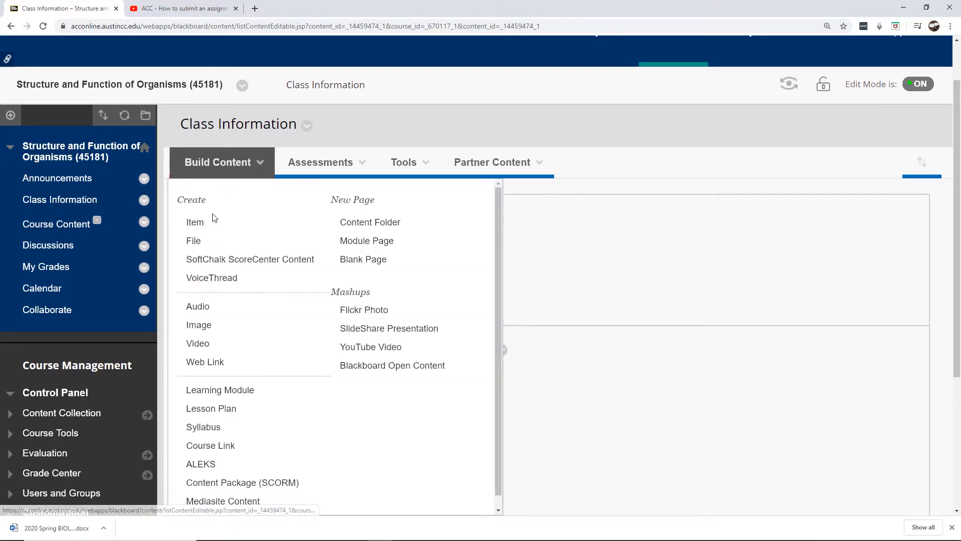
left_click(212, 226)
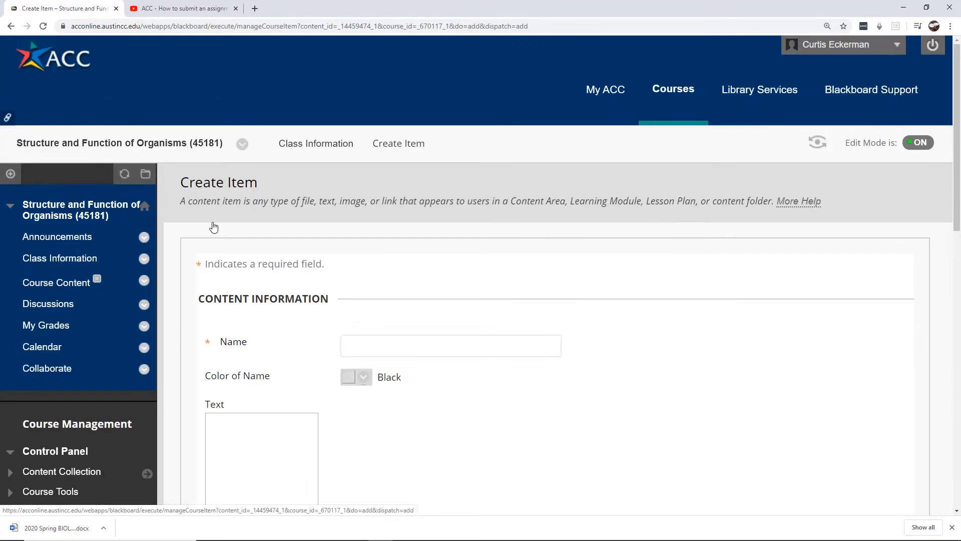
scroll(959, 174, "down", 4)
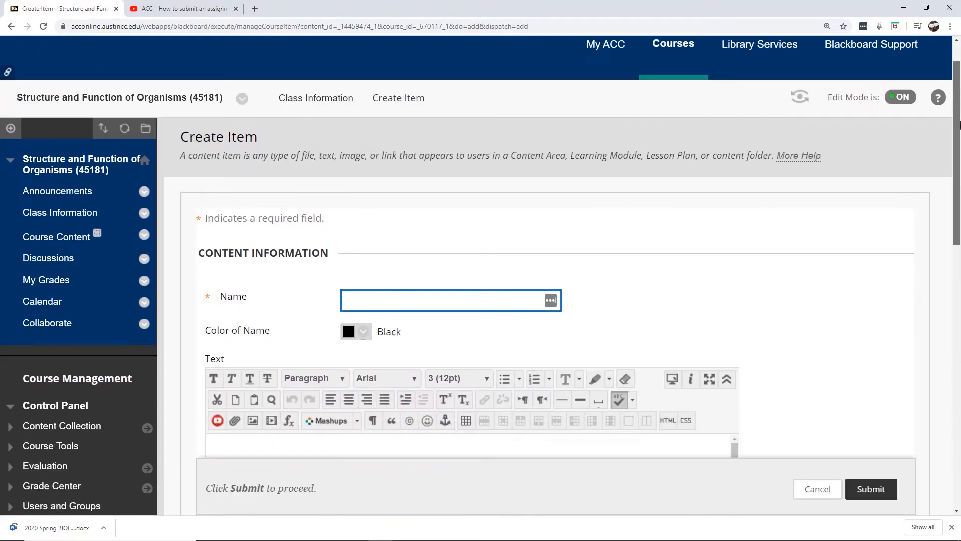
left_click(428, 159)
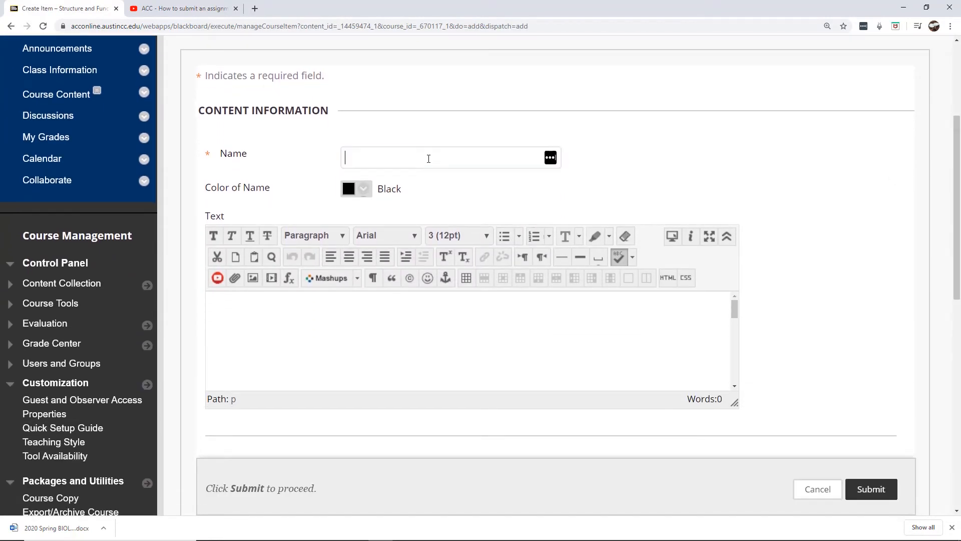
type("How to submit an assignment")
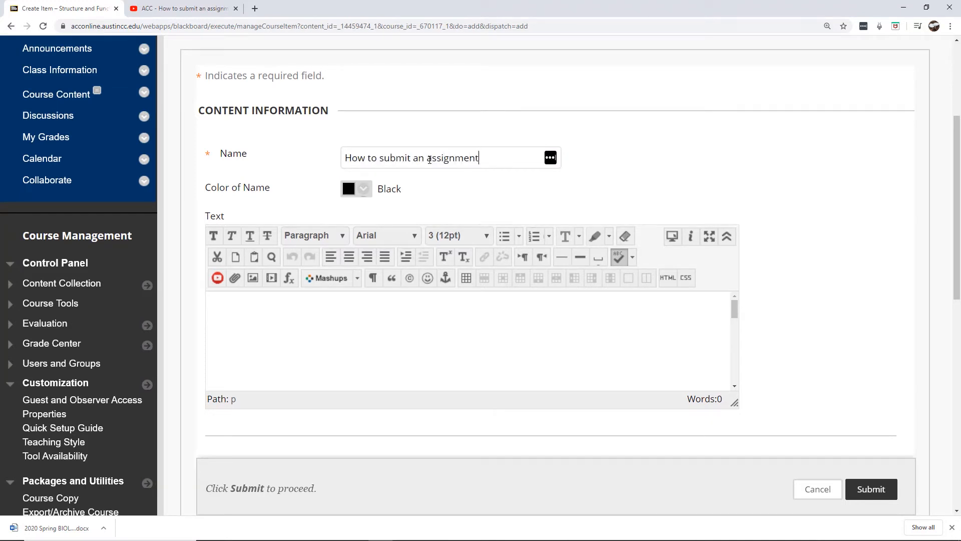
type(" in Blackboar4")
Step: Copy the full iframe embed code of the YouTube video, and return to the new item's form in Blackboard
left_click(188, 7)
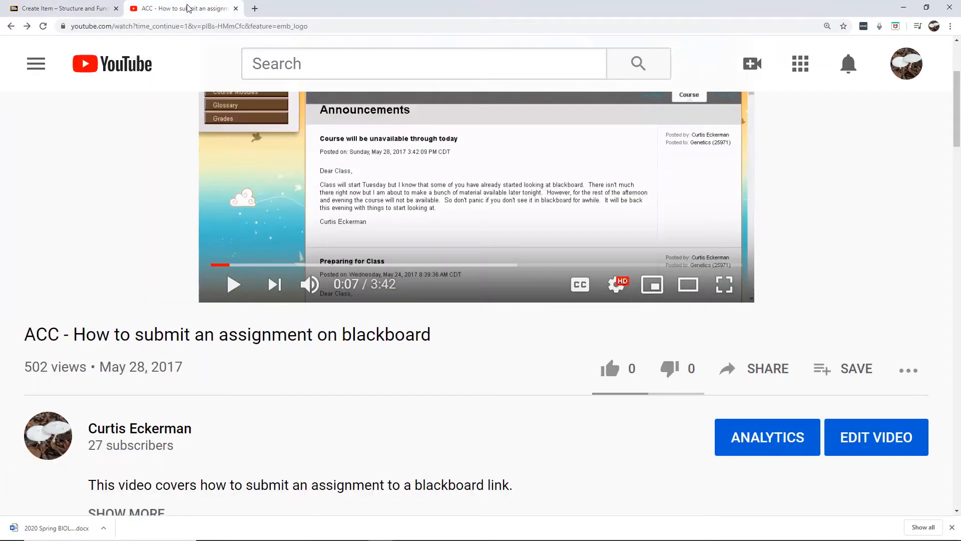
left_click(784, 373)
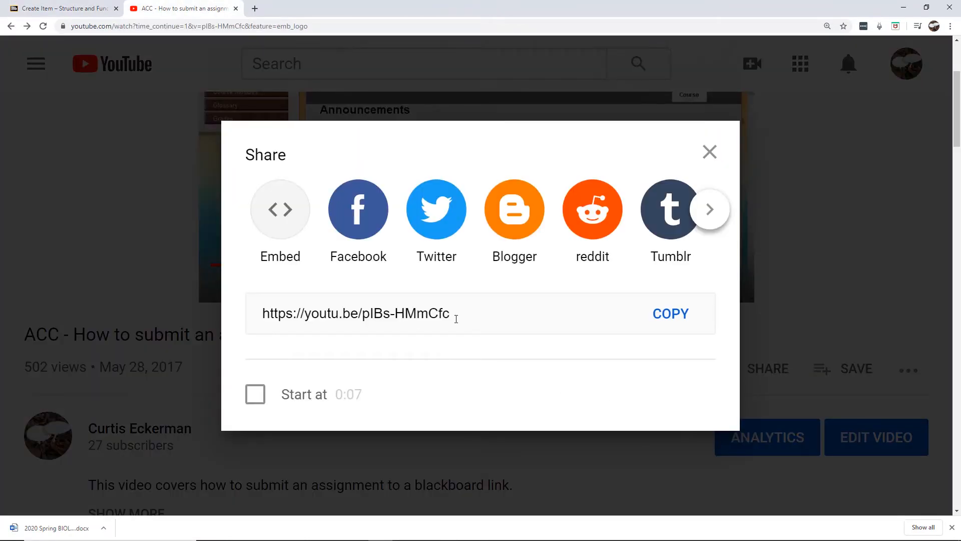
left_click(281, 246)
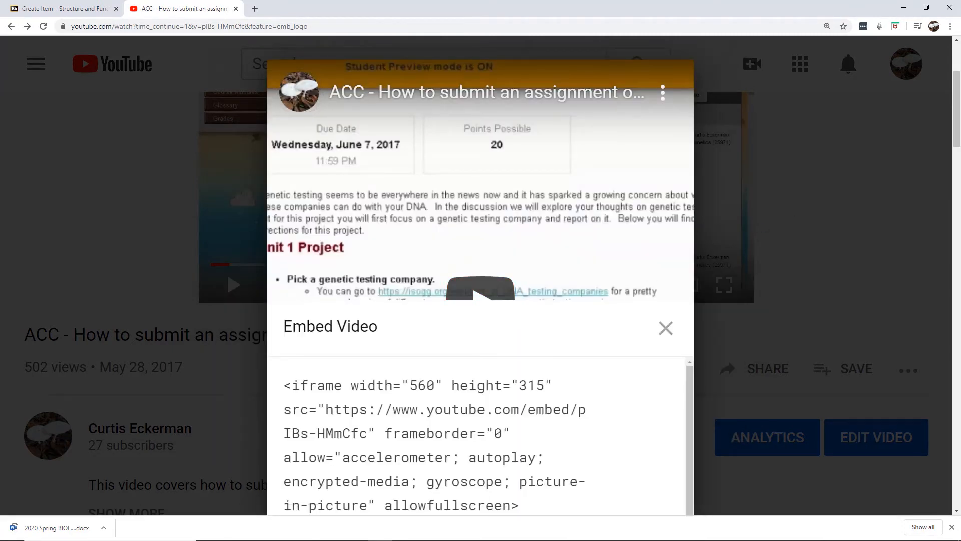
left_click_drag(956, 131, 956, 137)
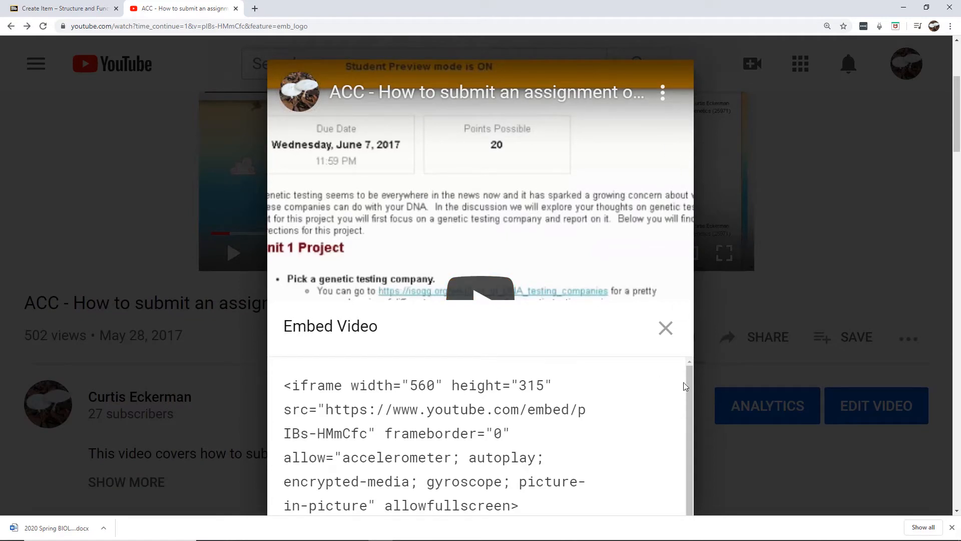
left_click_drag(690, 388, 685, 437)
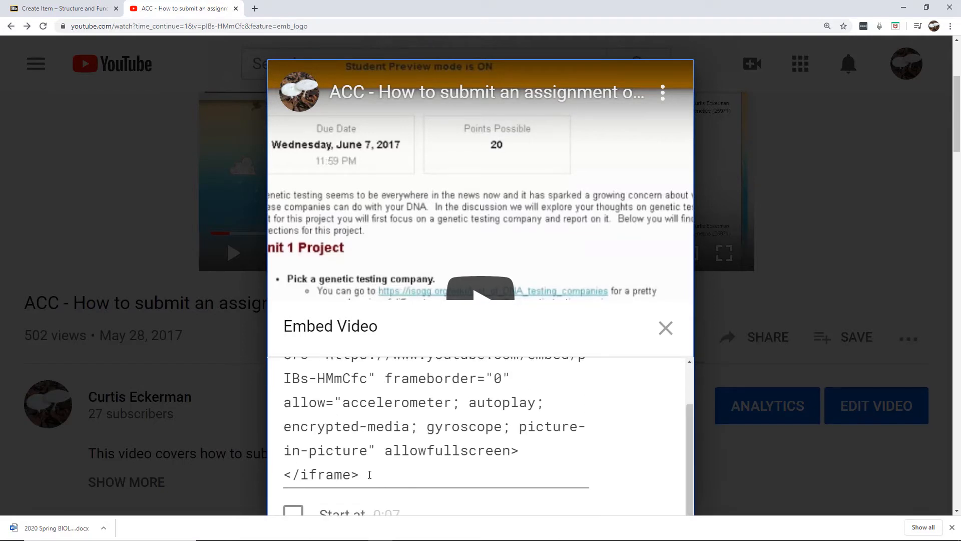
left_click_drag(370, 475, 274, 360)
key("ctrl+c")
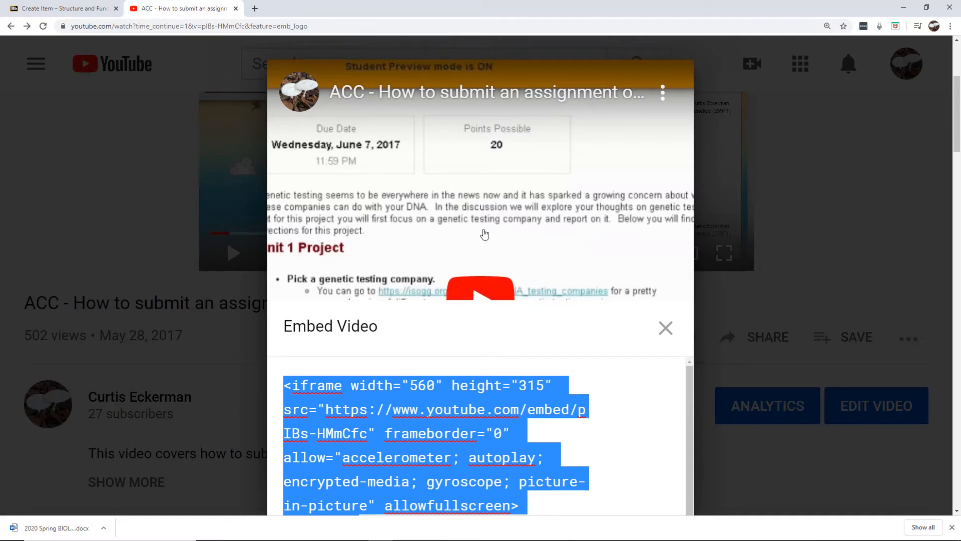
left_click(65, 8)
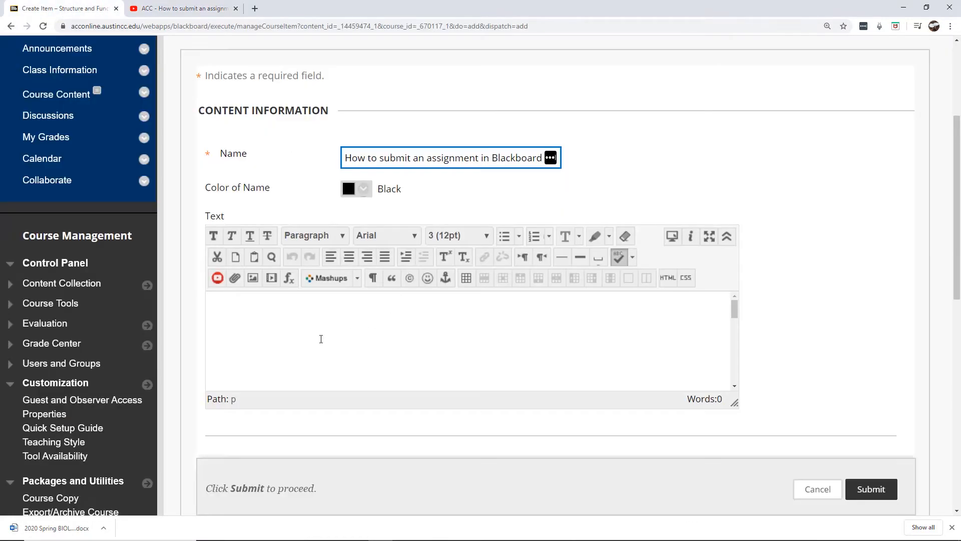
Step: Try pasting the embed code directly into the item's text area, and clear it out again
left_click(293, 348)
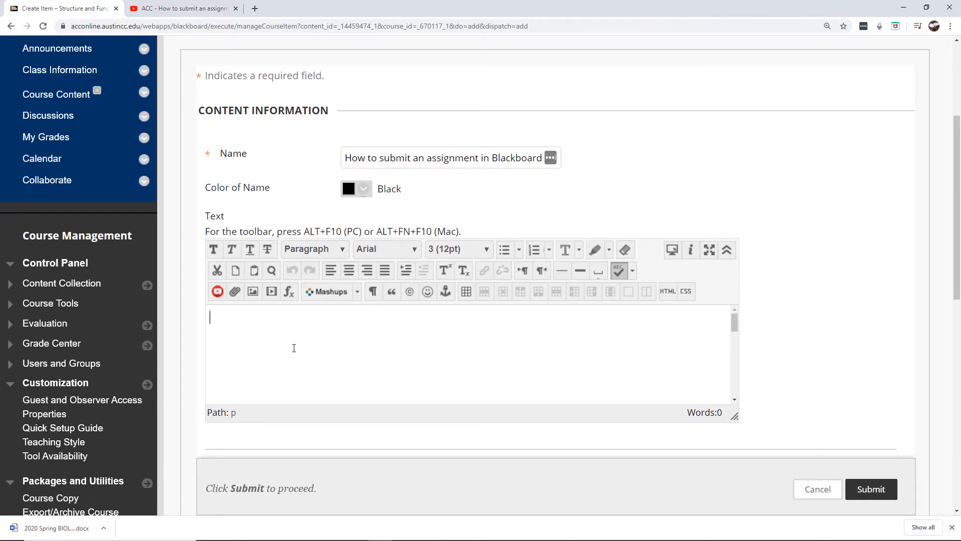
key("ctrl+v")
scroll(519, 333, "up", 3)
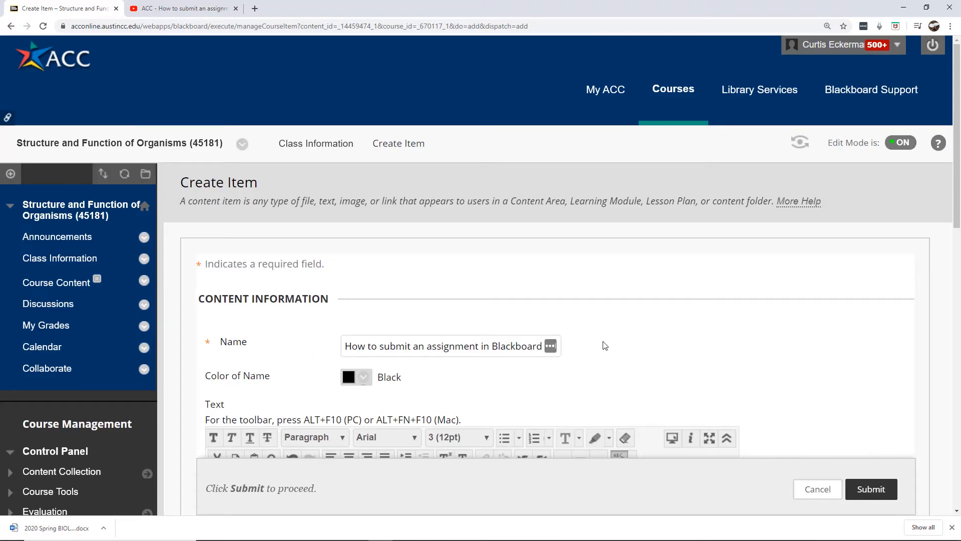
scroll(708, 213, "down", 5)
left_click_drag(714, 222, 199, 208)
key("ctrl+c")
key("BackSpace")
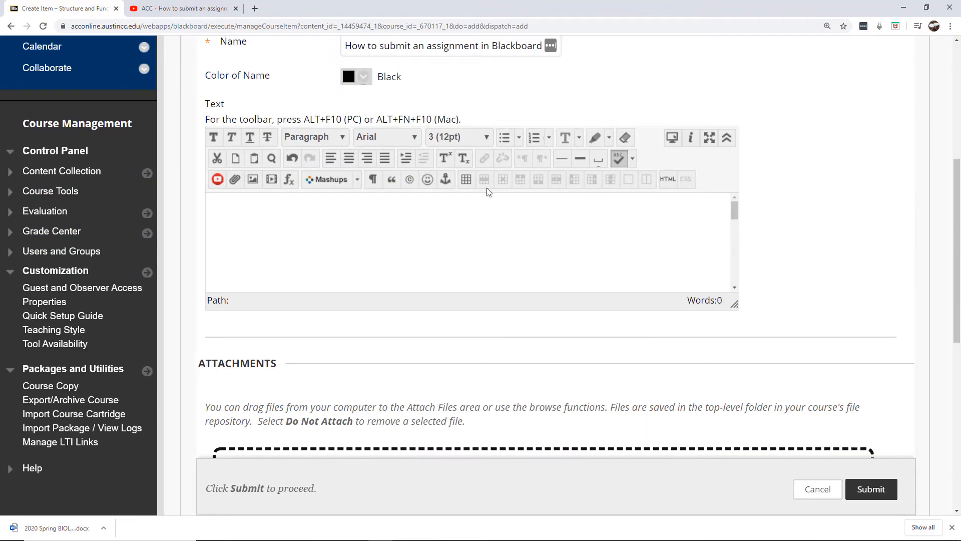
Step: Insert the copied iframe embed code as HTML source of the item's text, and submit the item
left_click(668, 180)
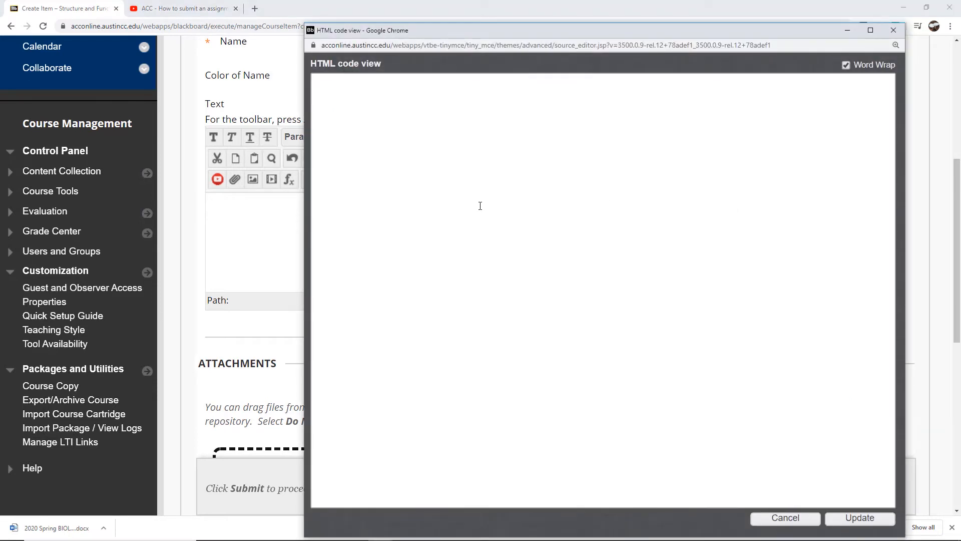
key("ctrl+v")
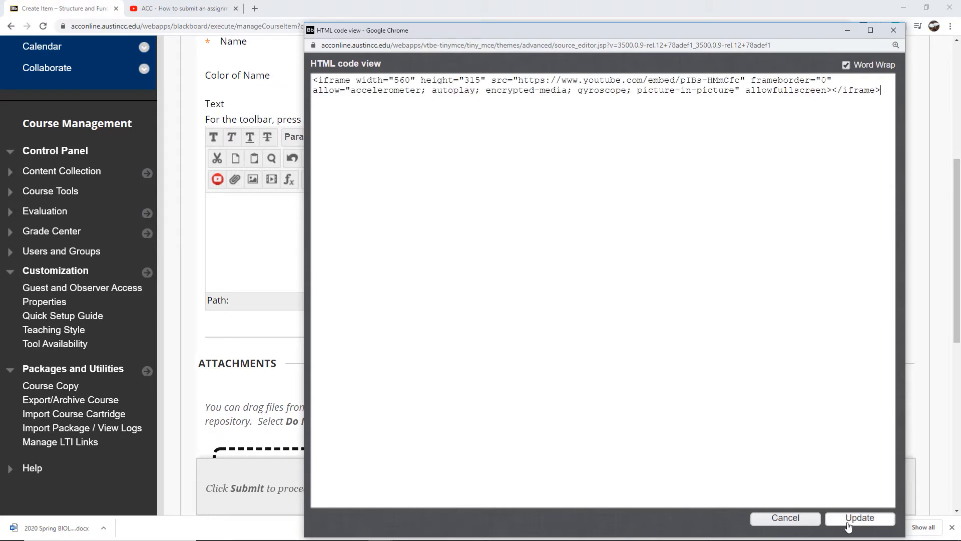
left_click(847, 522)
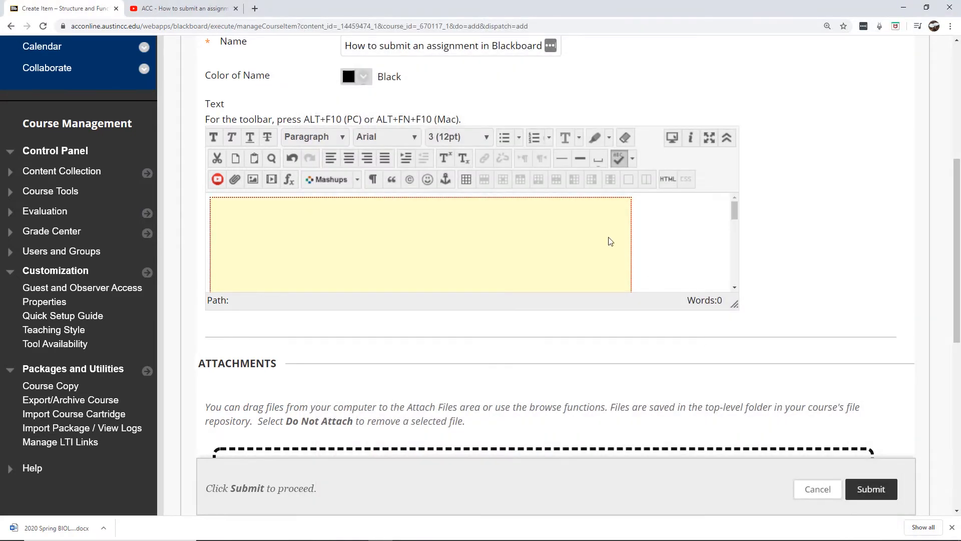
left_click_drag(734, 303, 764, 411)
scroll(953, 215, "down", 2)
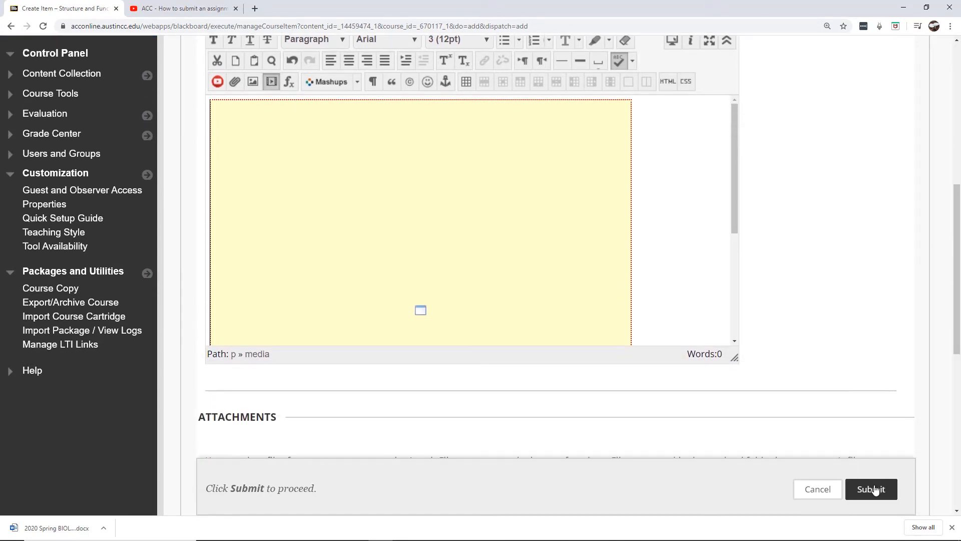
left_click(874, 489)
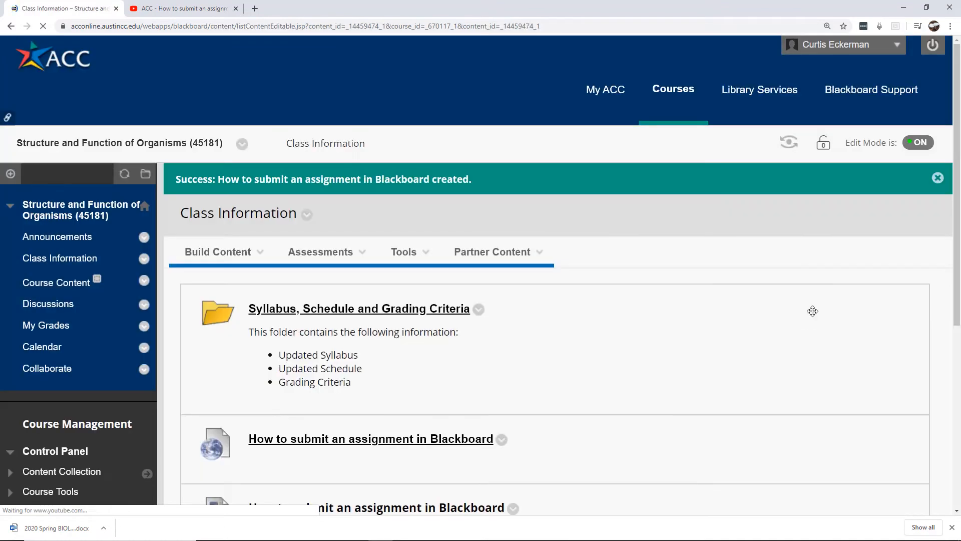
Step: Test playback of the embedded YouTube video in the new item, pause it and dismiss the suggested videos
scroll(953, 252, "down", 2)
scroll(953, 253, "down", 3)
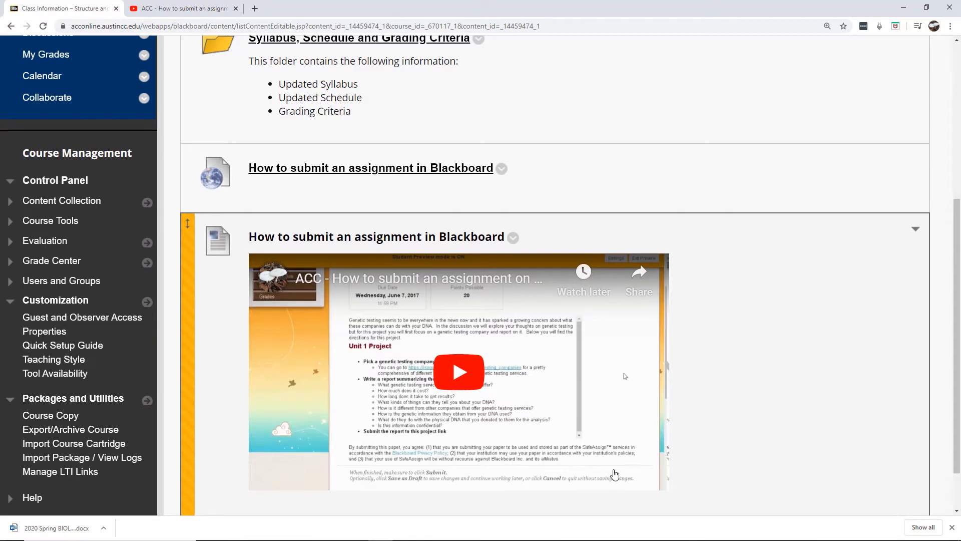
left_click(456, 376)
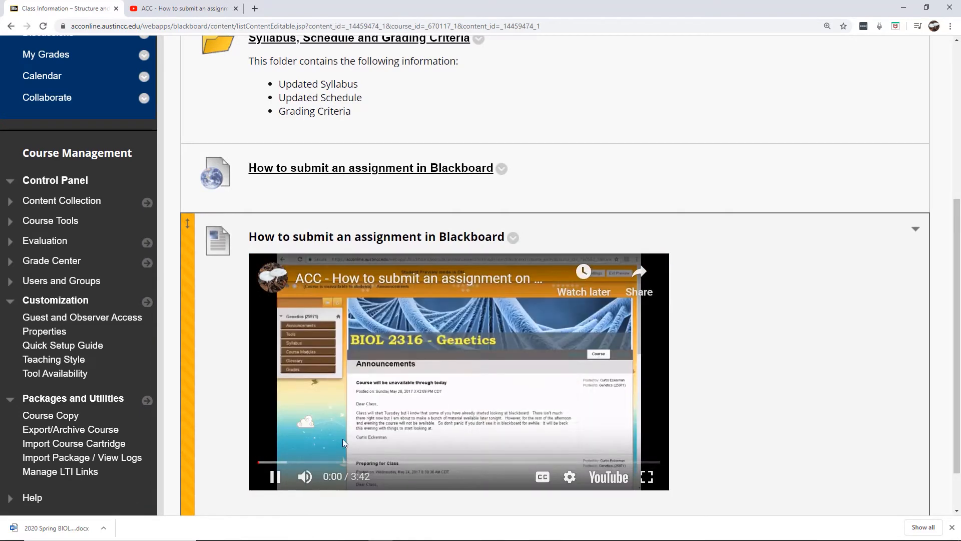
left_click(275, 476)
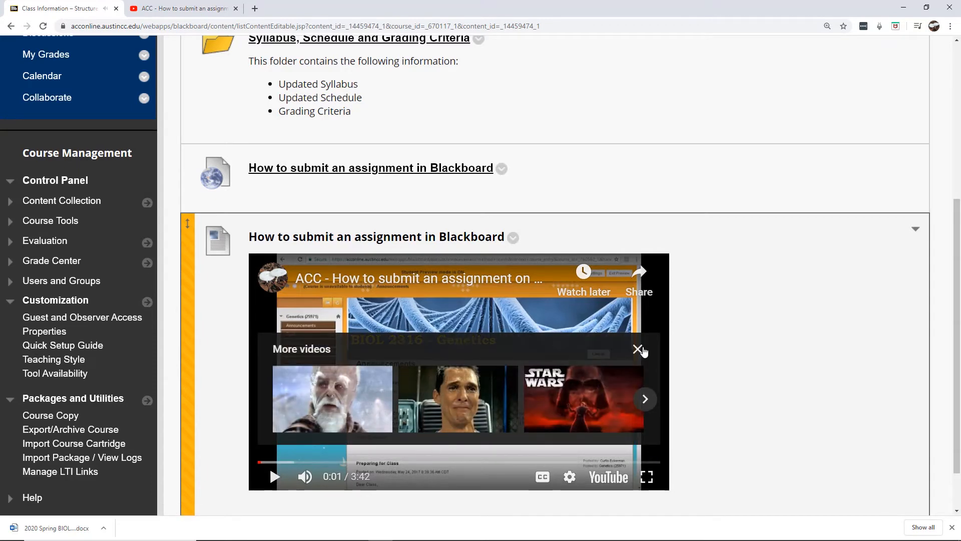
left_click(637, 349)
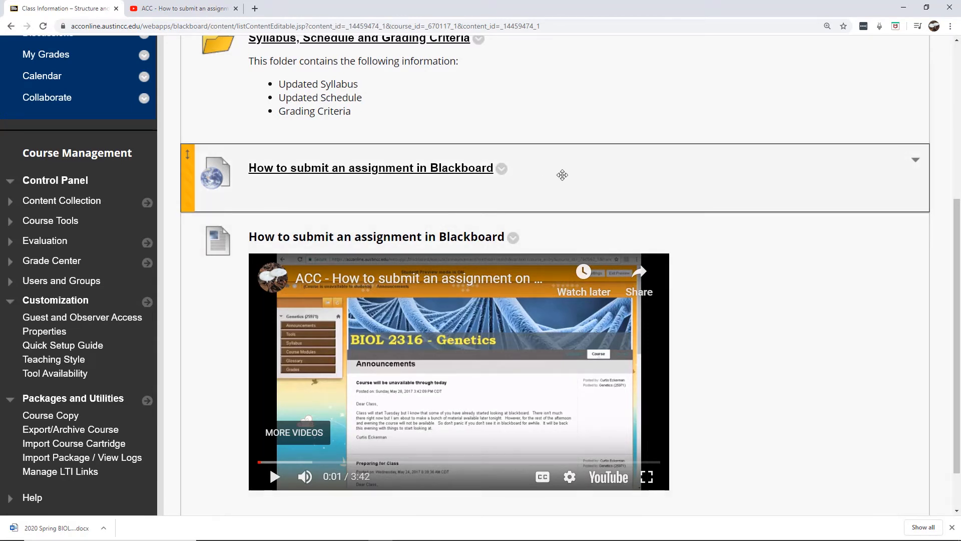
Step: Dismiss the creation notice and open the "Syllabus, Schedule and Grading Criteria" folder in Class Information
left_click_drag(957, 267, 958, 216)
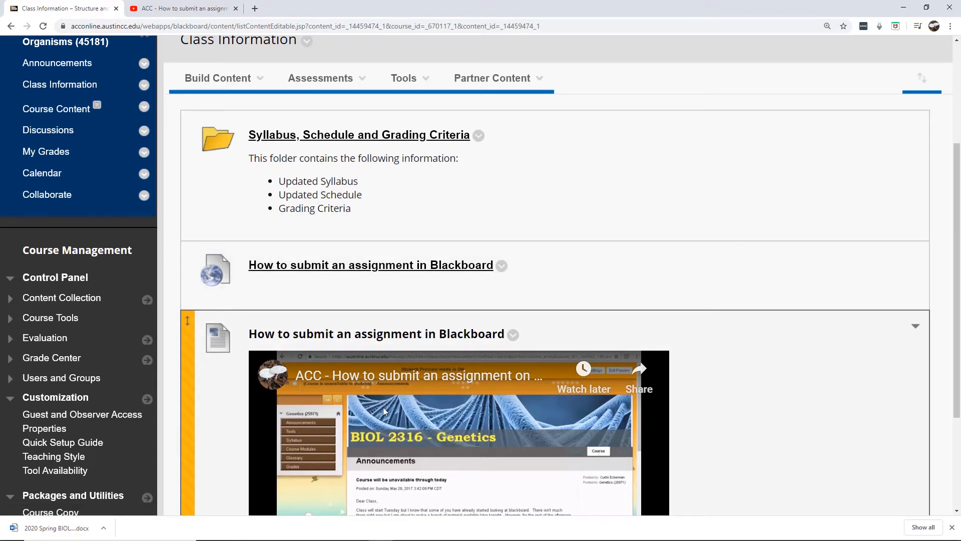
scroll(958, 209, "up", 3)
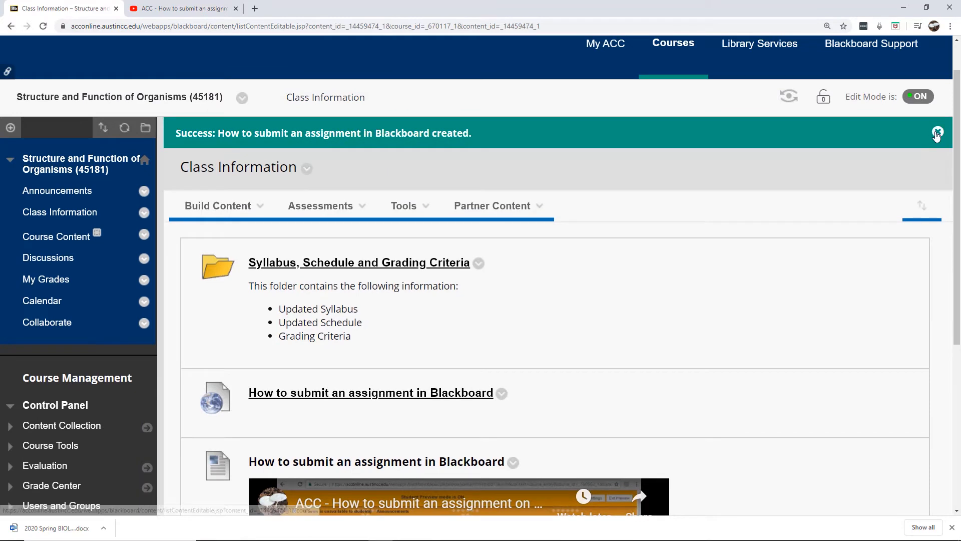
left_click(936, 132)
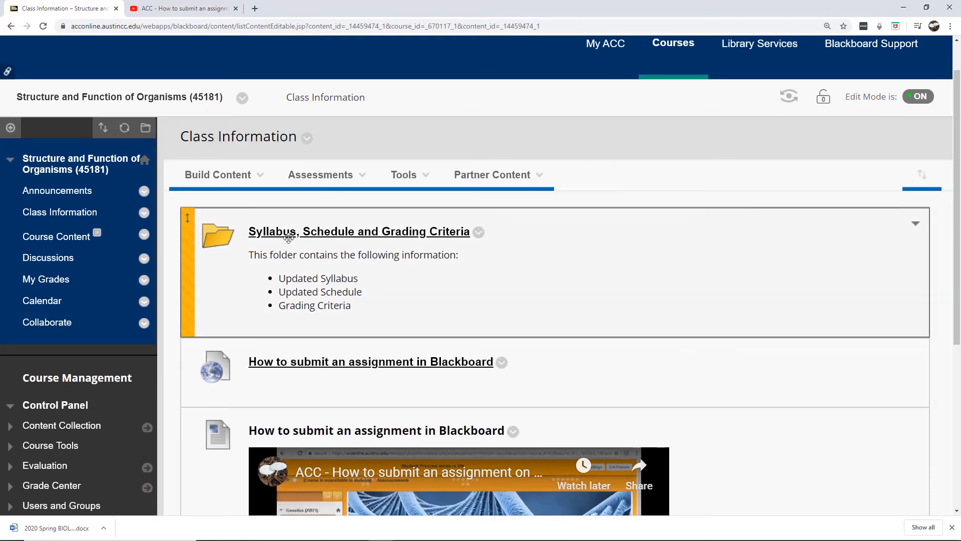
left_click(327, 236)
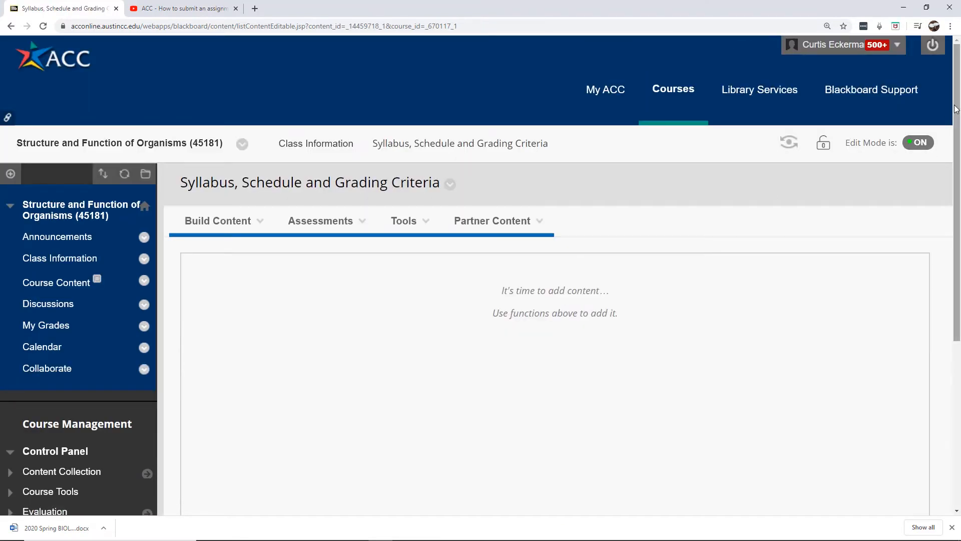
Step: Start a new content item in the folder and name it "Updated Syllabus"
scroll(937, 135, "down", 1)
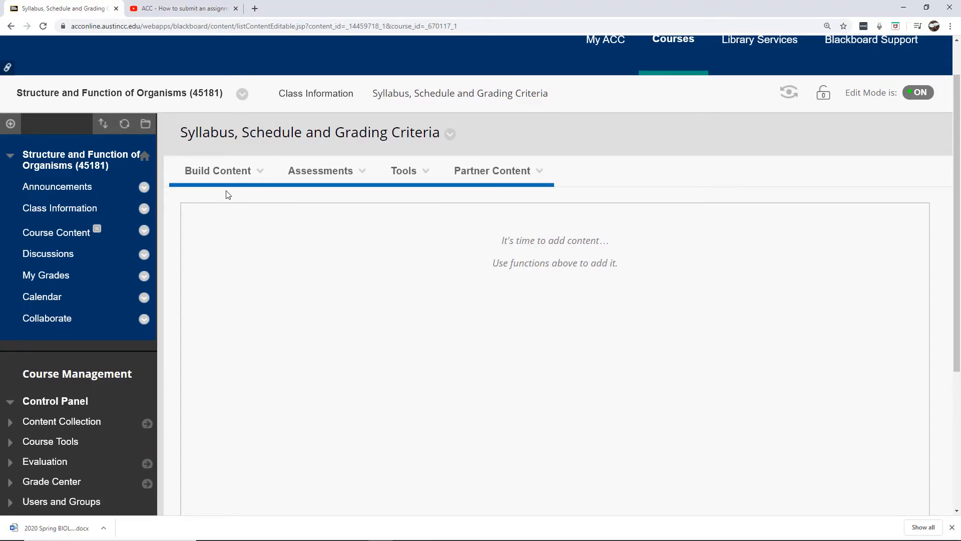
mouse_move(225, 176)
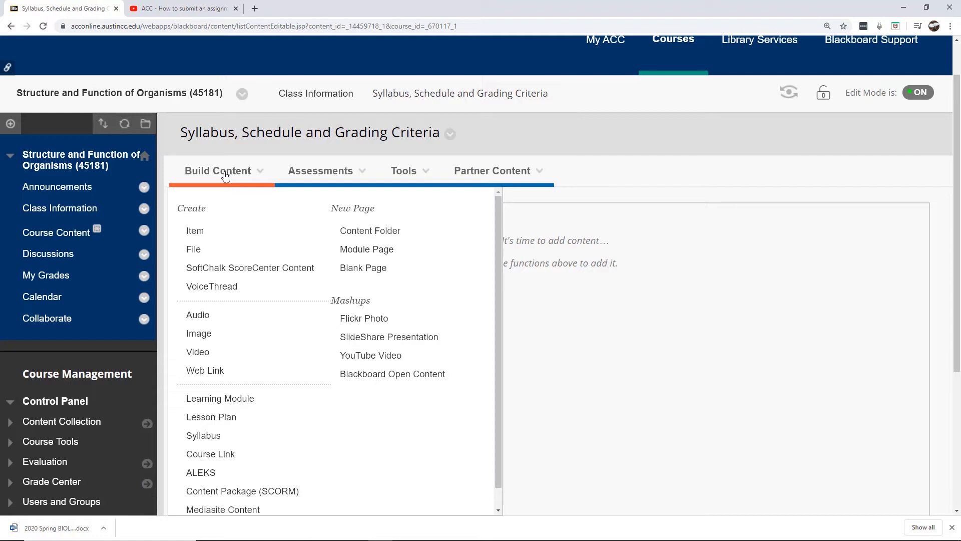
left_click(210, 237)
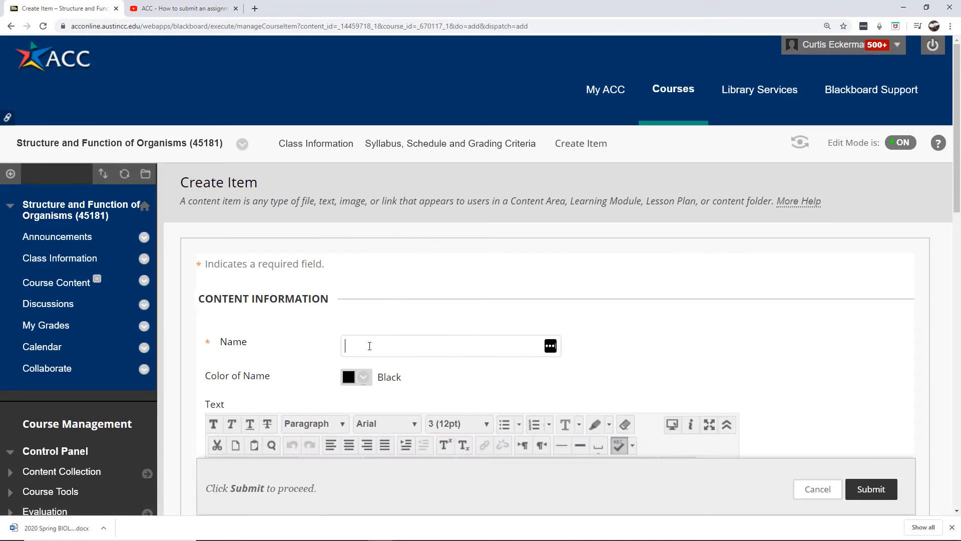
type("Syl")
key("BackSpace")
key("BackSpace")
key("BackSpace")
type("Updated Syllabus")
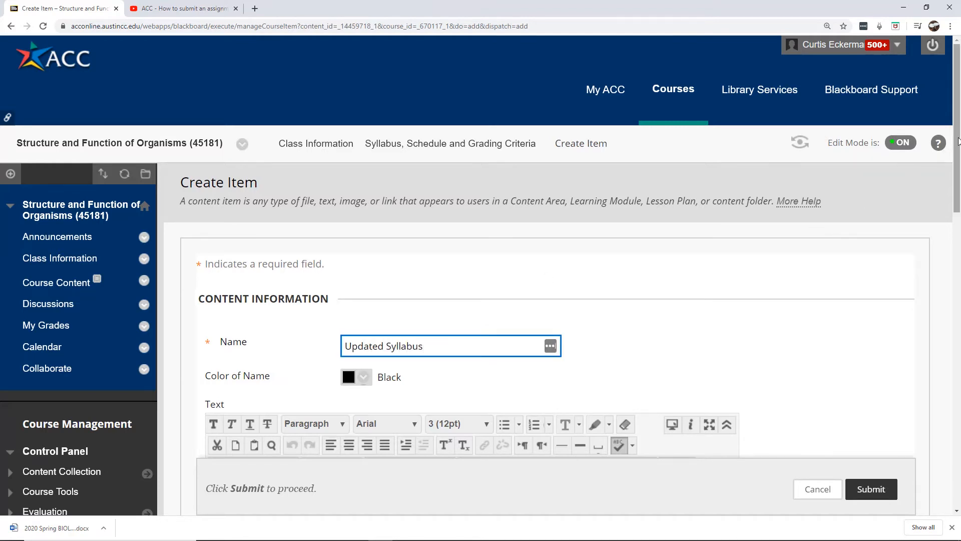
Step: Enter "Updated Syllabus (Word Document)" as the item's text
scroll(957, 142, "down", 5)
left_click(398, 268)
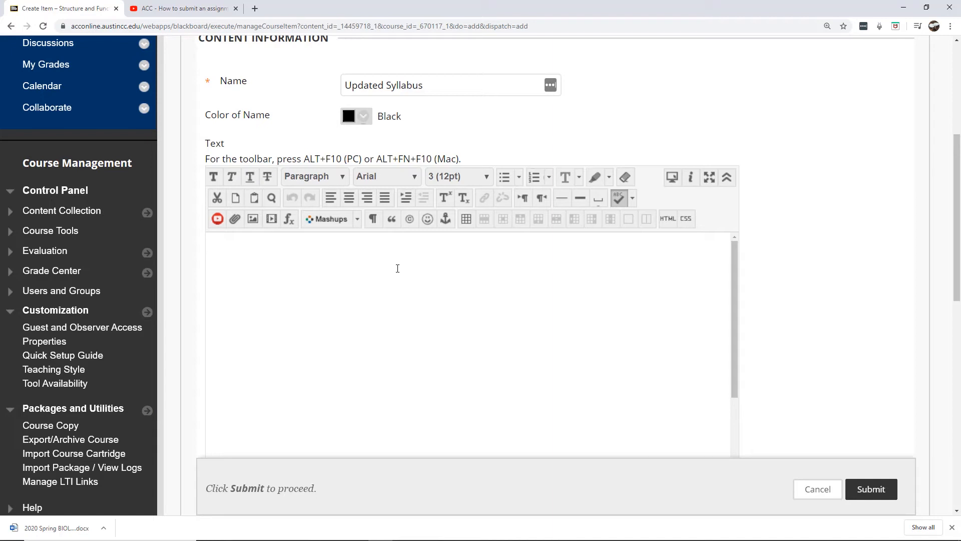
type("Updated Syllu")
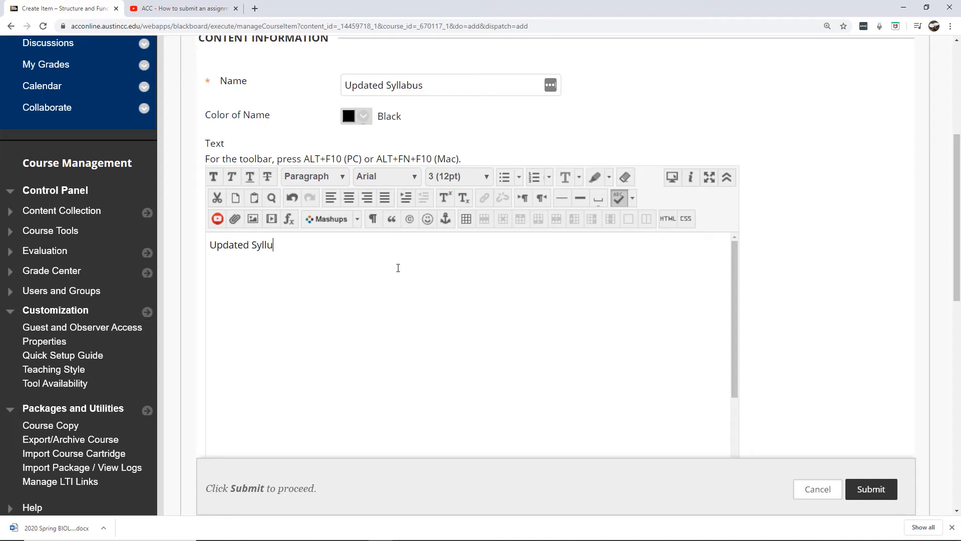
type("abus (Wro")
key("BackSpace")
key("BackSpace")
key("BackSpace")
type("Word Document")
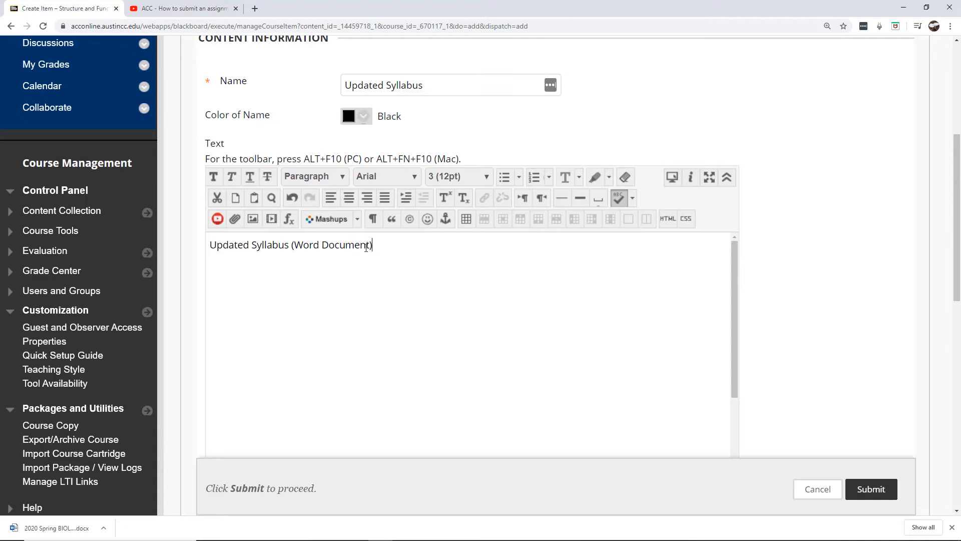
Step: Start a link on the whole text line and attach the computer file "2020 Spring BIOL 1407 Syllabus and Schedule" from the Blackboard Training Information folder
left_click_drag(366, 247, 216, 241)
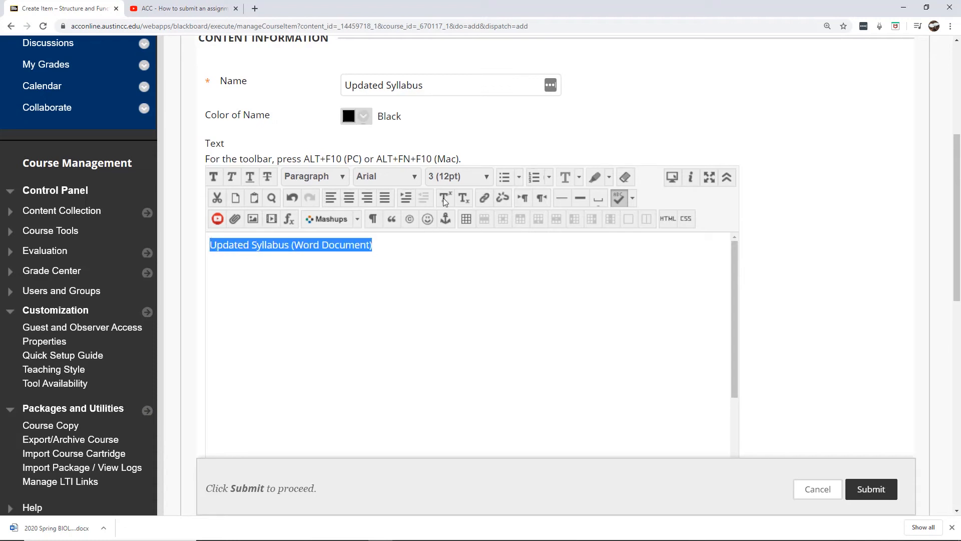
left_click(484, 197)
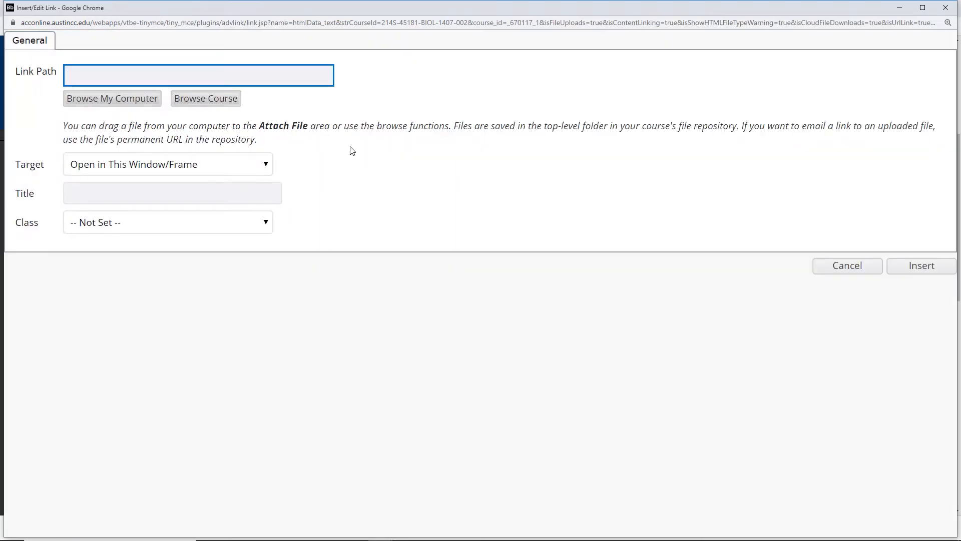
left_click(107, 98)
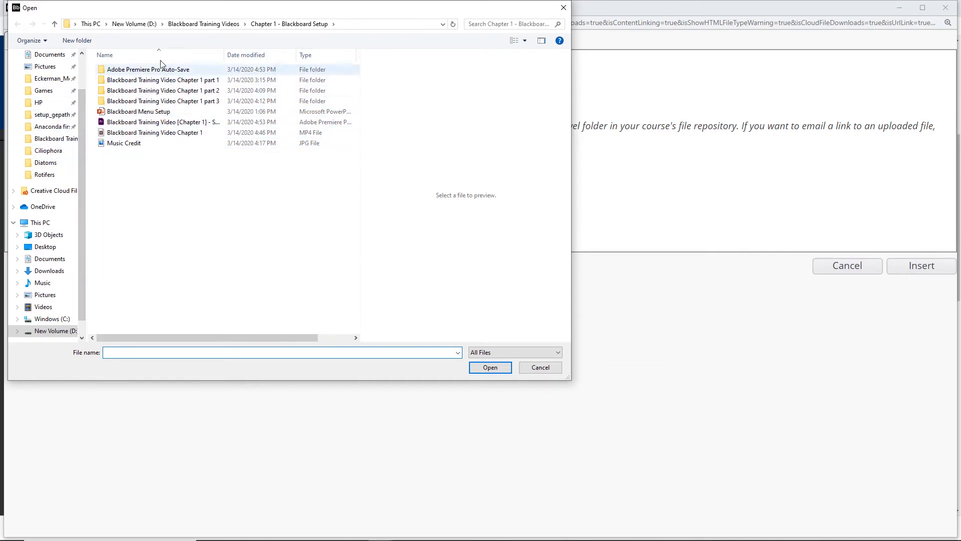
left_click(206, 25)
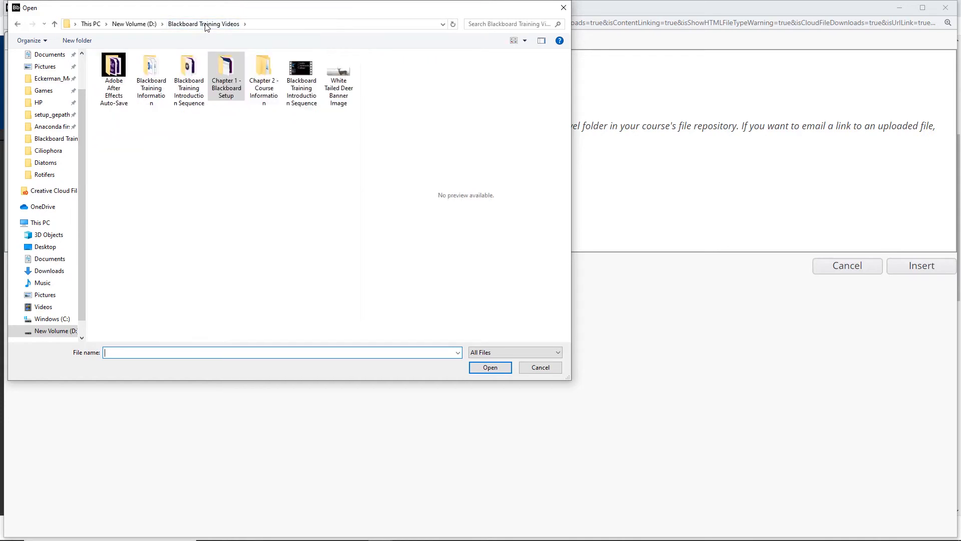
double_click(153, 80)
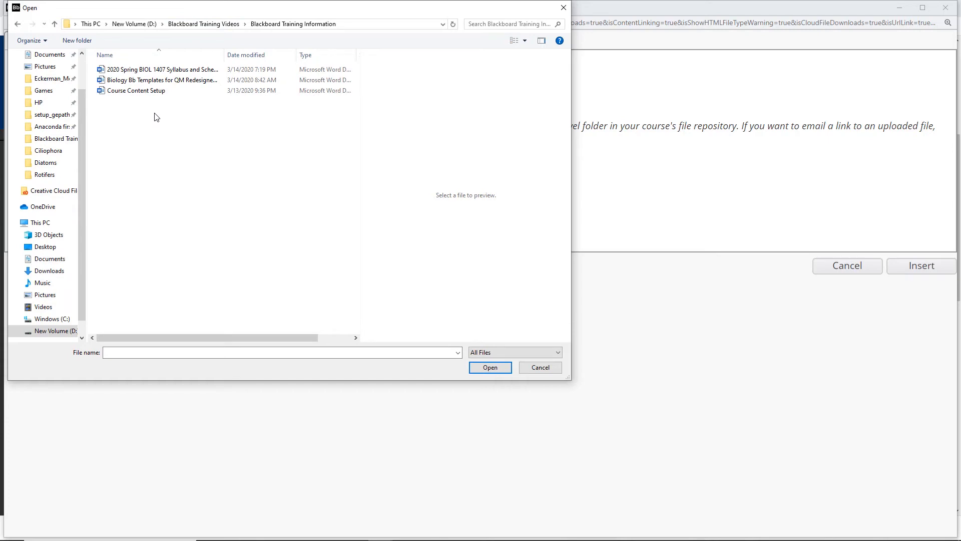
left_click(152, 70)
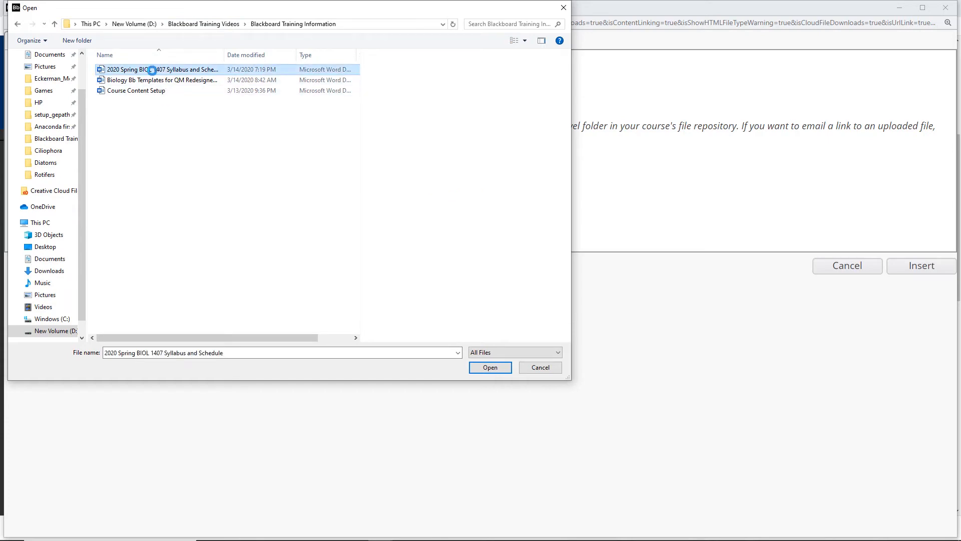
left_click(489, 367)
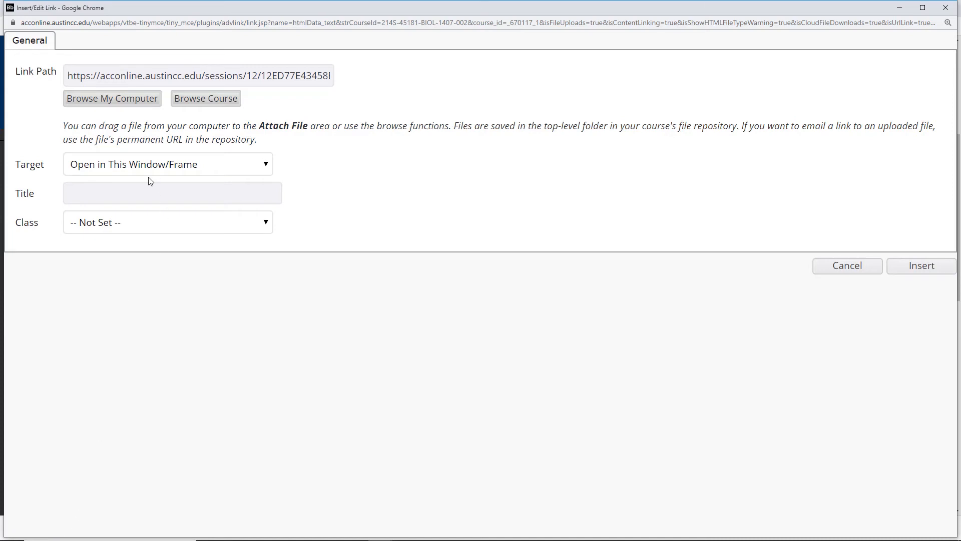
Step: Set the link's target to Open in New Window (_blank) and insert the link
left_click(150, 164)
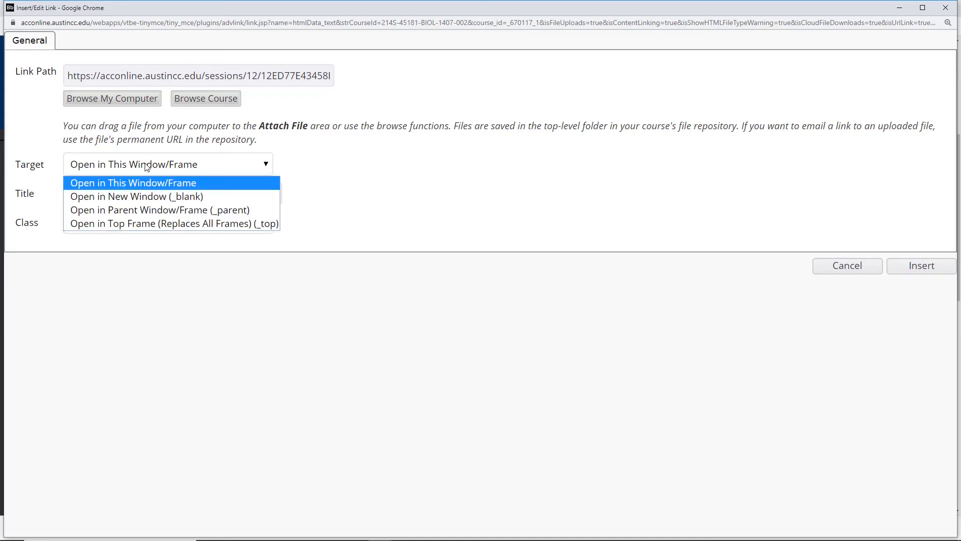
left_click(142, 196)
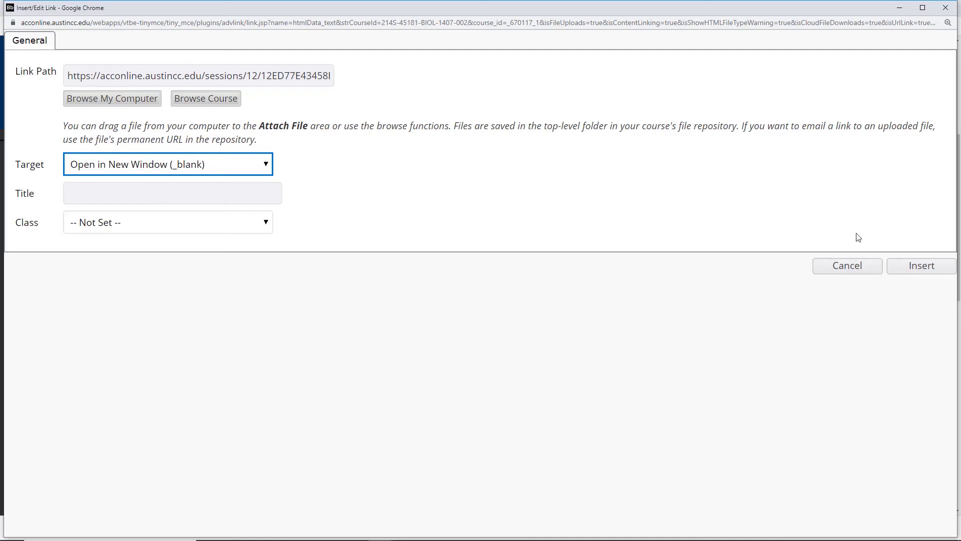
left_click(910, 265)
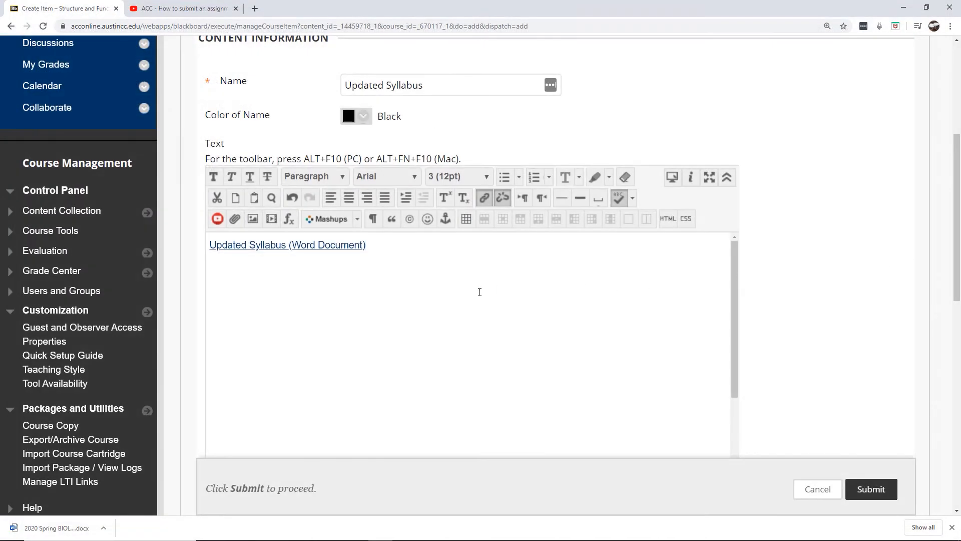
Step: Set the linked text's font size to 4 (14pt) and submit the Updated Syllabus item
left_click_drag(380, 246, 211, 242)
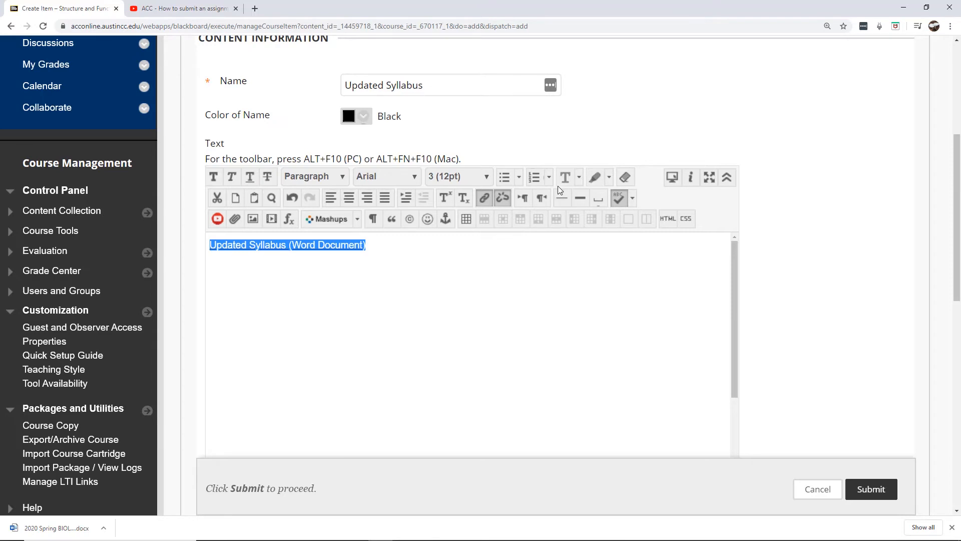
left_click(486, 176)
left_click(451, 244)
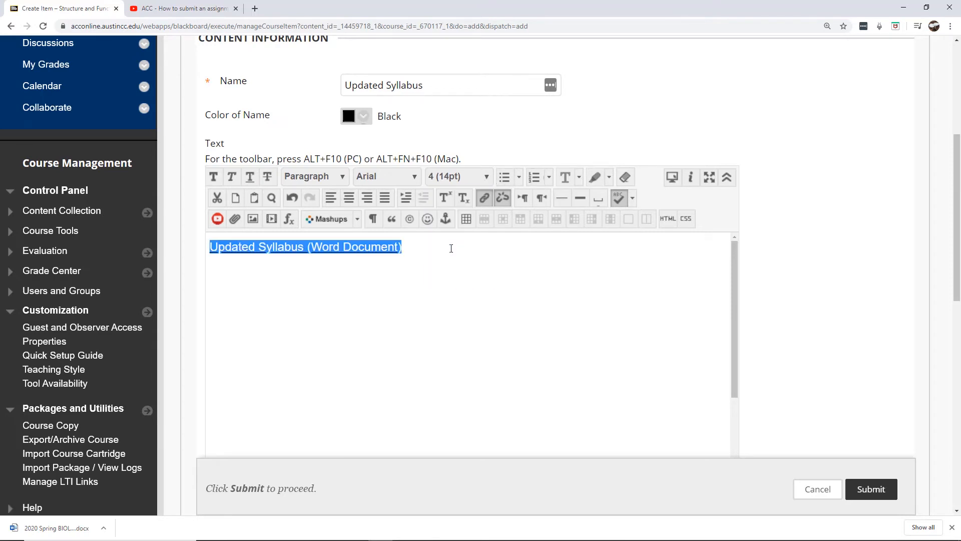
left_click(529, 279)
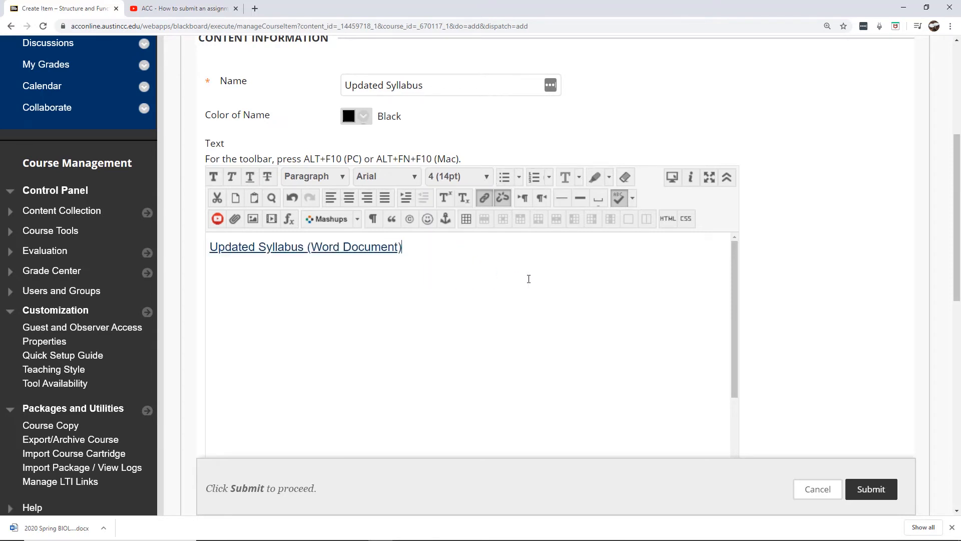
left_click(866, 490)
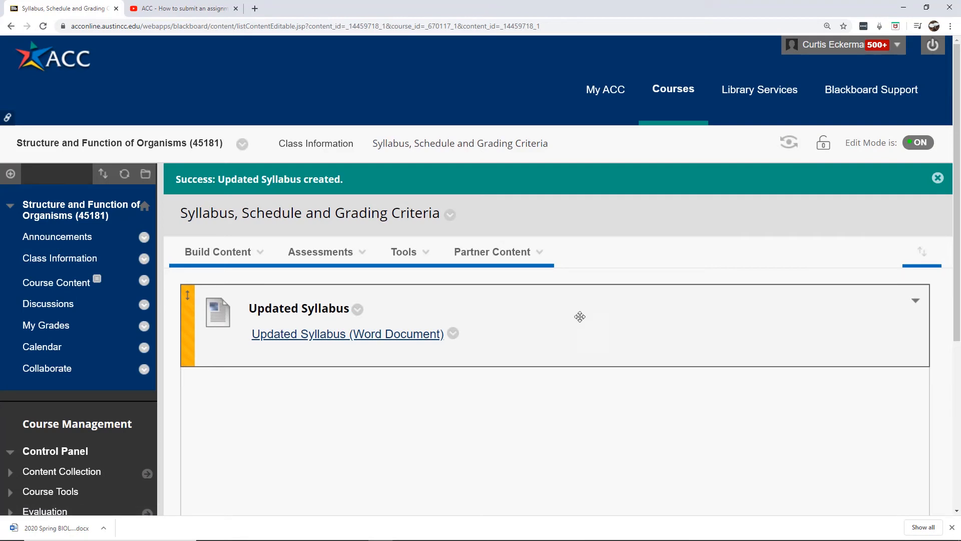
Step: Create a new item in the Syllabus, Schedule and Grading Criteria folder and name it "Course Schedule"
left_click_drag(958, 194, 959, 195)
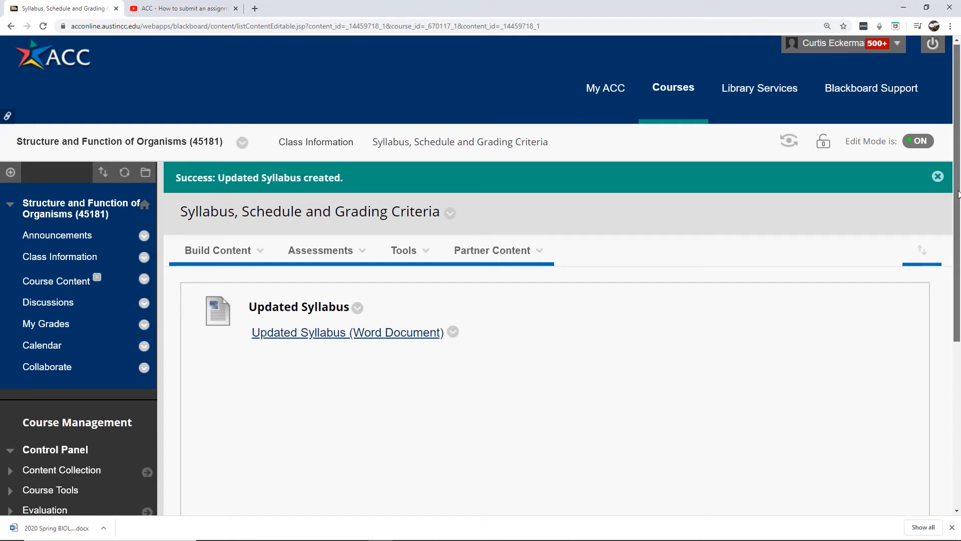
left_click_drag(959, 194, 959, 211)
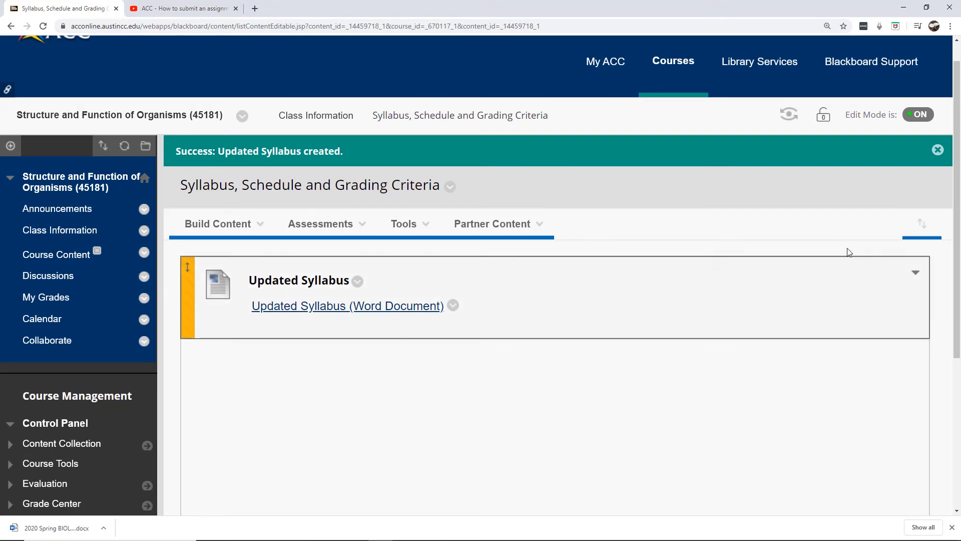
left_click_drag(957, 196, 955, 225)
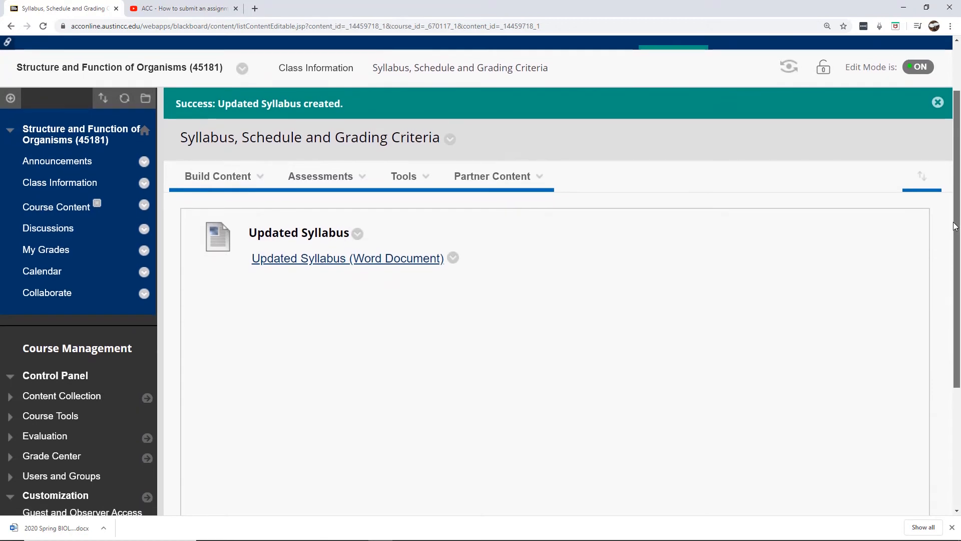
left_click(223, 180)
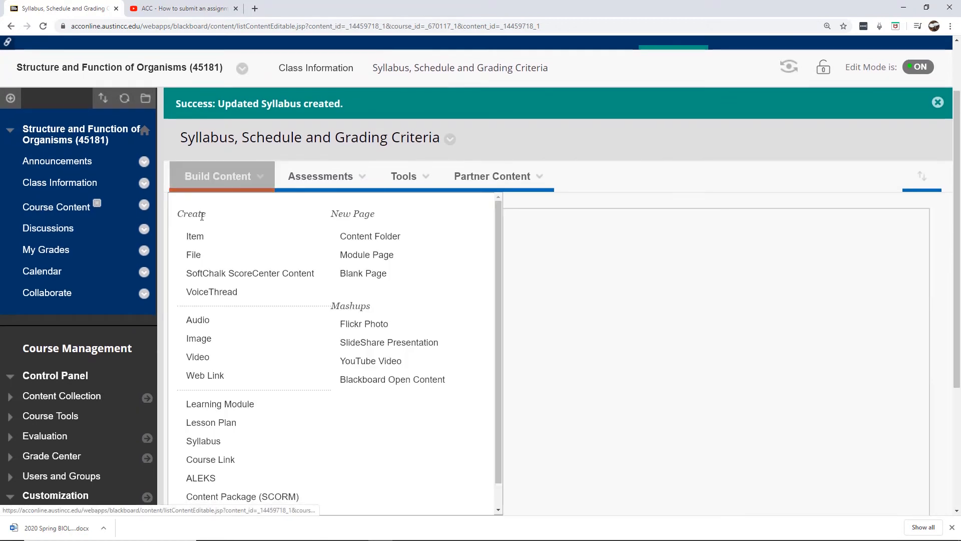
left_click(200, 241)
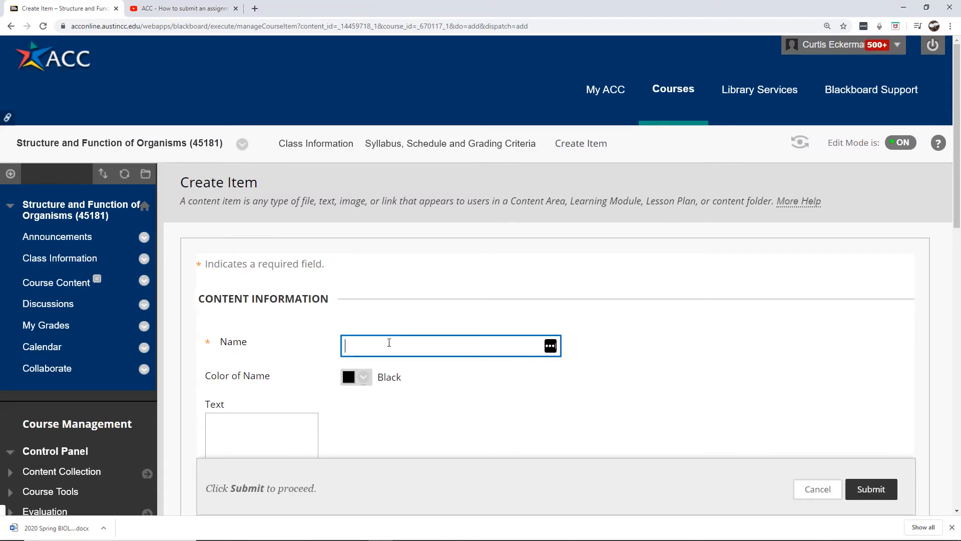
left_click(389, 345)
type("C")
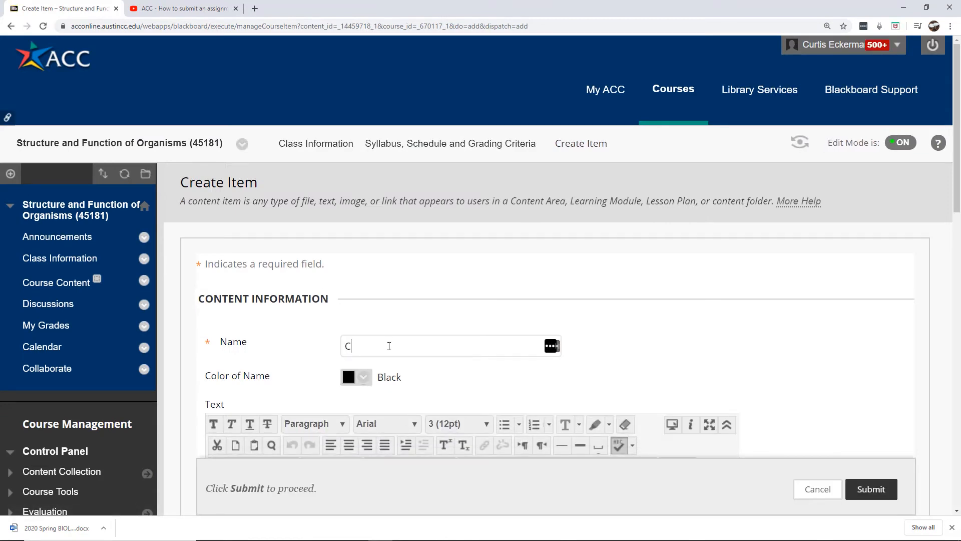
type("ourse Schedule")
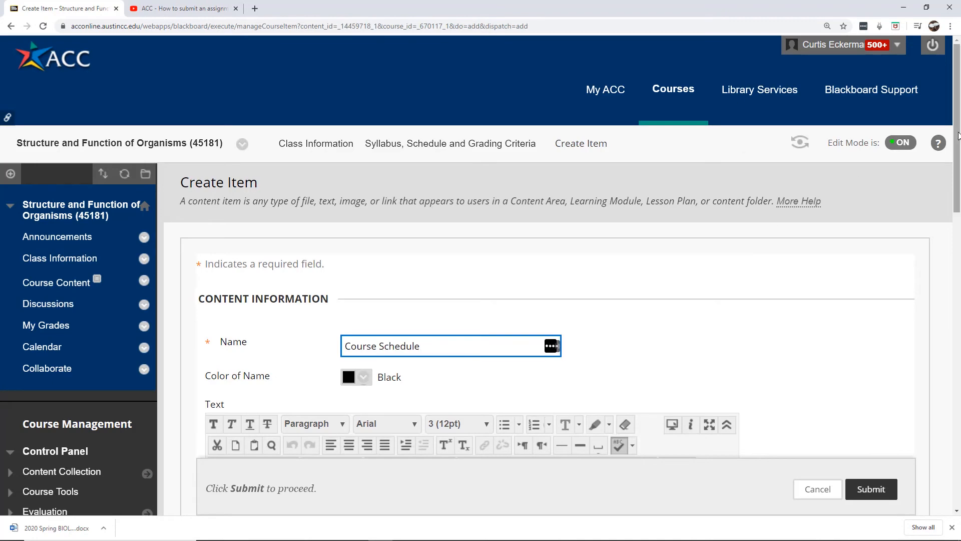
Step: Switch to the Word syllabus and copy the BIOL 1407 Lab & Lecture Schedule, from its heading through the deadlines note below the table
left_click_drag(958, 135, 946, 253)
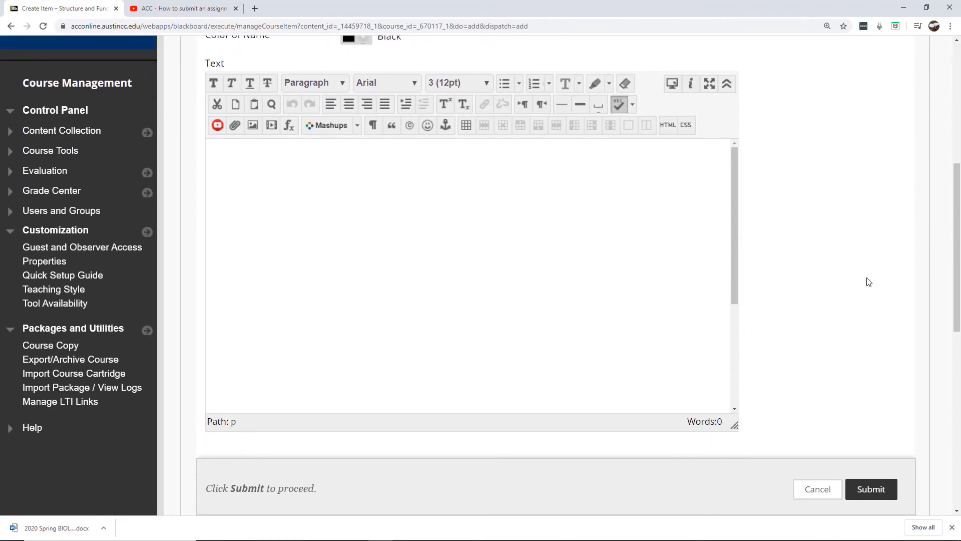
mouse_move(450, 536)
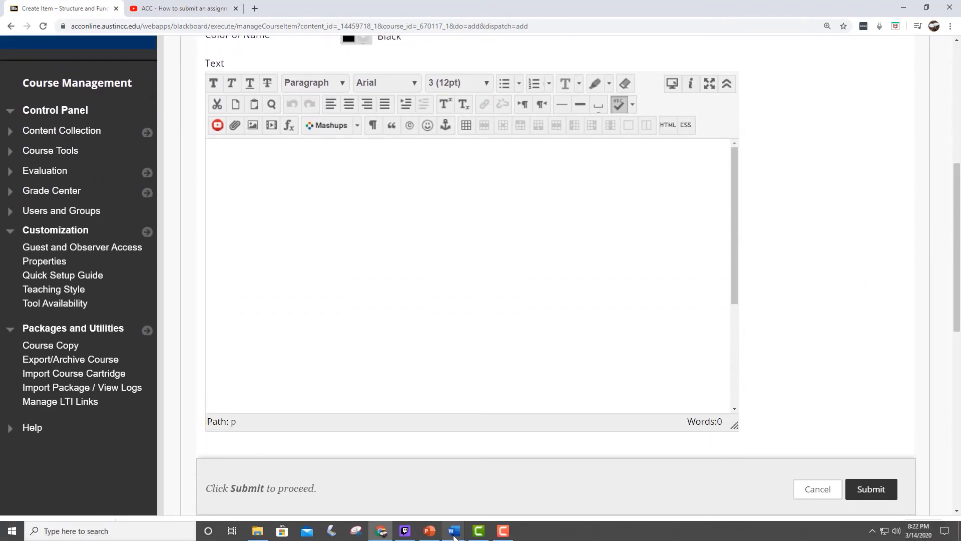
left_click(436, 509)
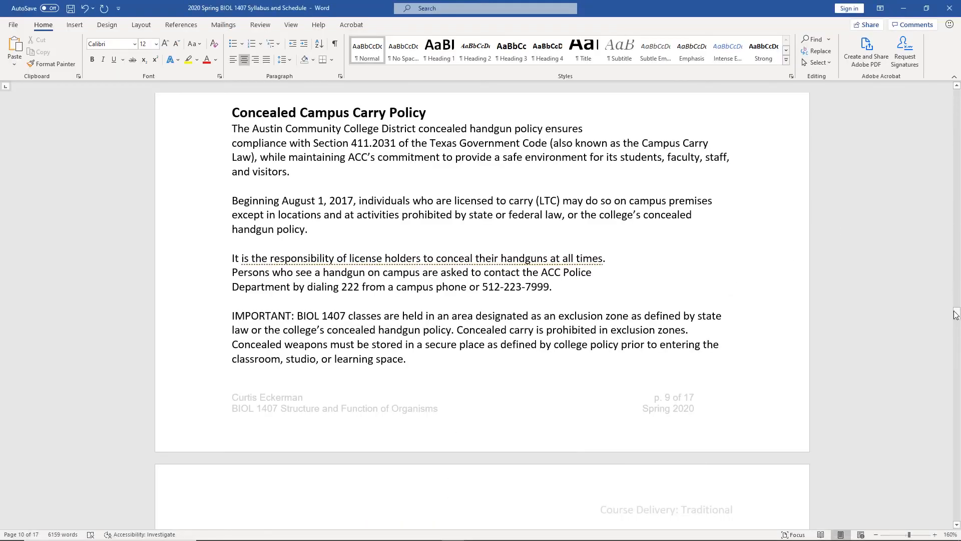
left_click_drag(956, 314, 956, 425)
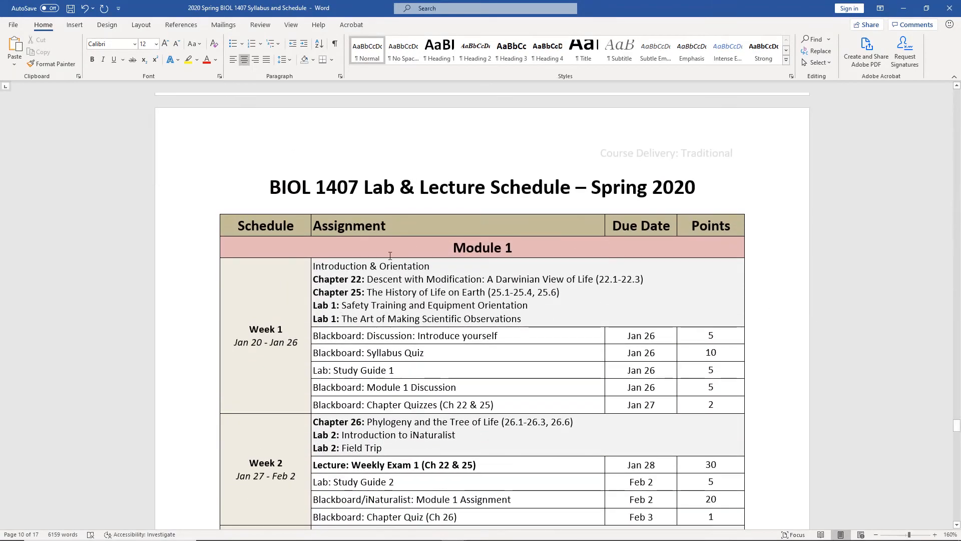
left_click(243, 220)
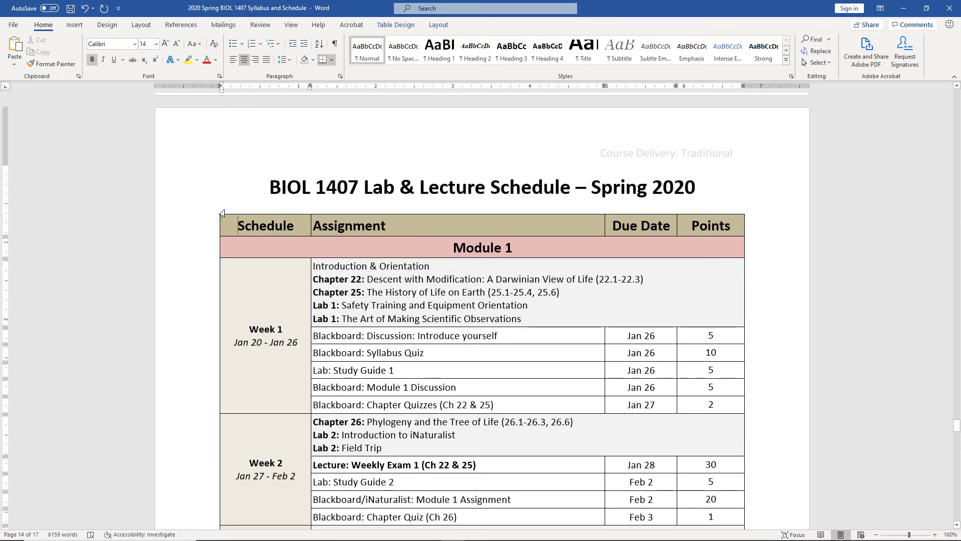
left_click_drag(265, 186, 748, 313)
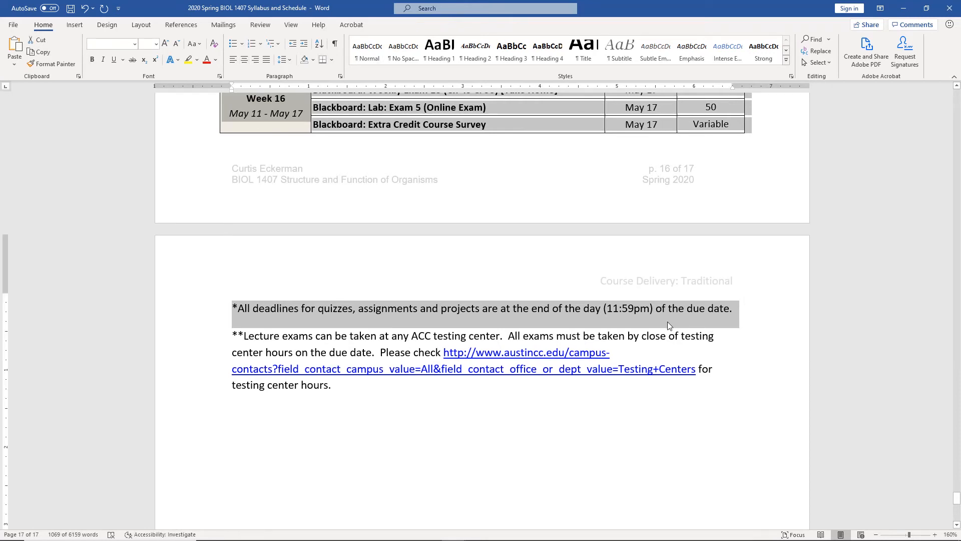
Step: Return to the Blackboard item in the browser and paste the copied schedule into its text area
mouse_move(494, 538)
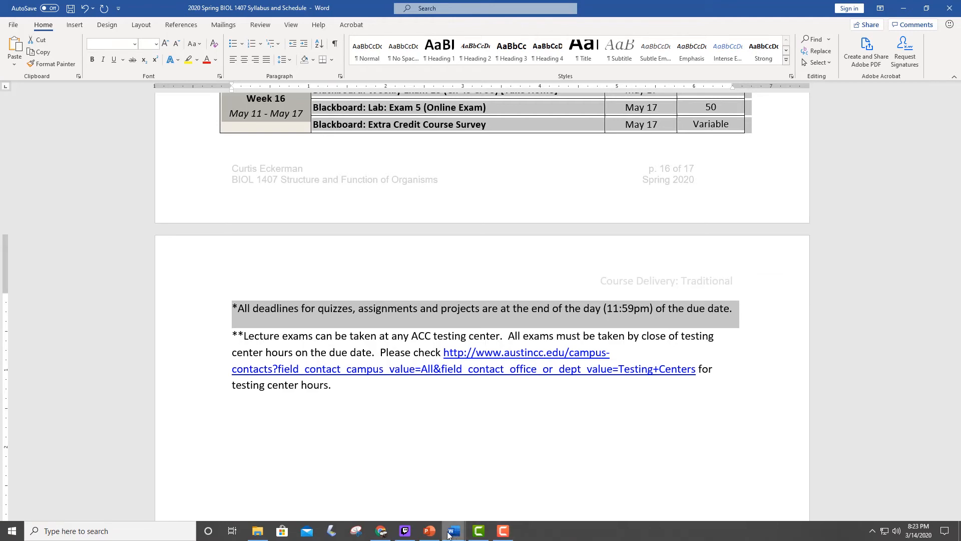
left_click(382, 533)
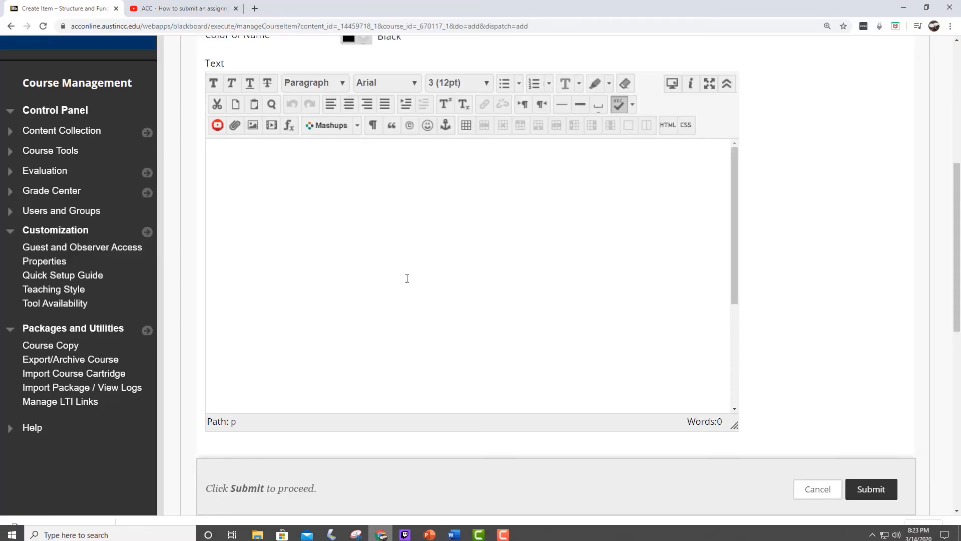
left_click(325, 212)
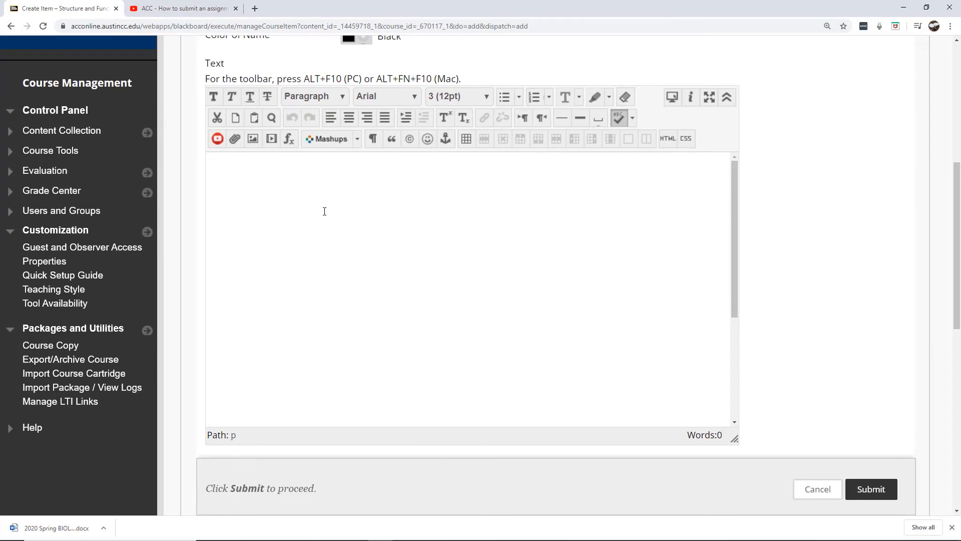
key("ctrl+v")
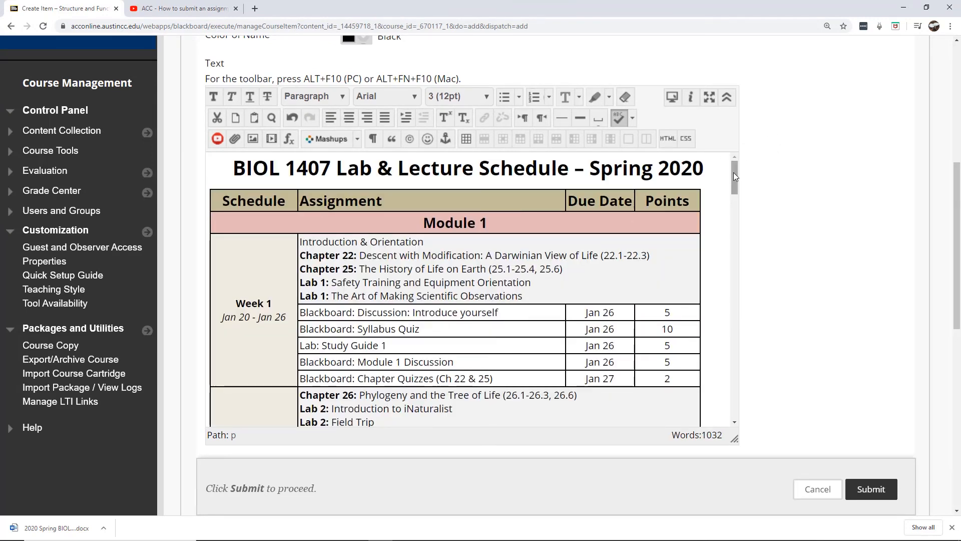
Step: Select the Week 1 rows in the pasted schedule and examine the table's row options
mouse_move(734, 172)
left_mouse_down()
mouse_move(736, 279)
mouse_move(734, 173)
left_mouse_up()
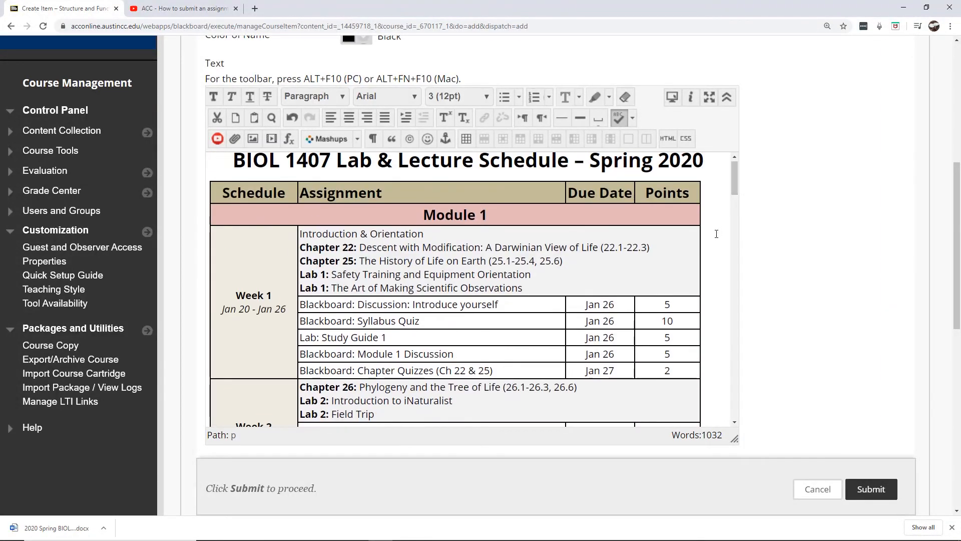
left_click_drag(258, 261, 614, 339)
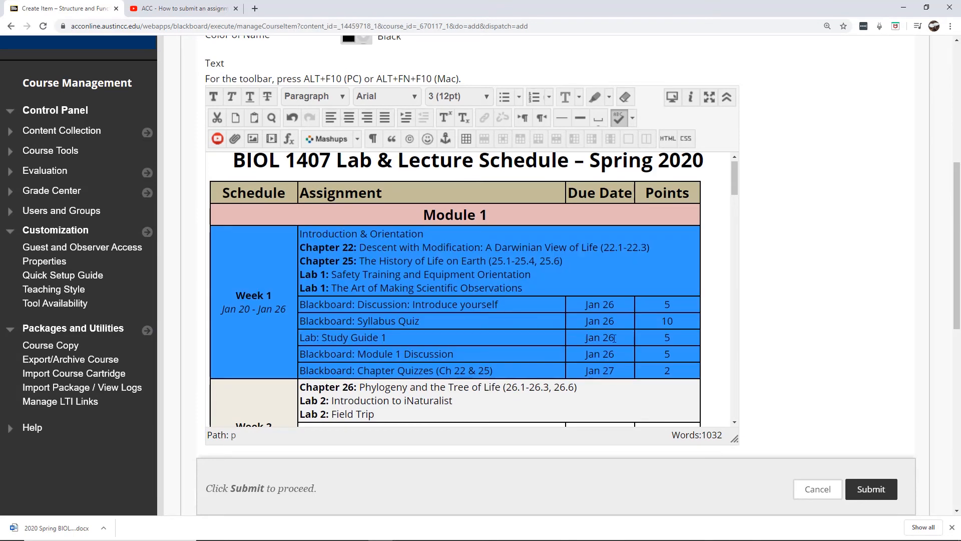
left_click_drag(675, 339, 675, 328)
right_click(680, 332)
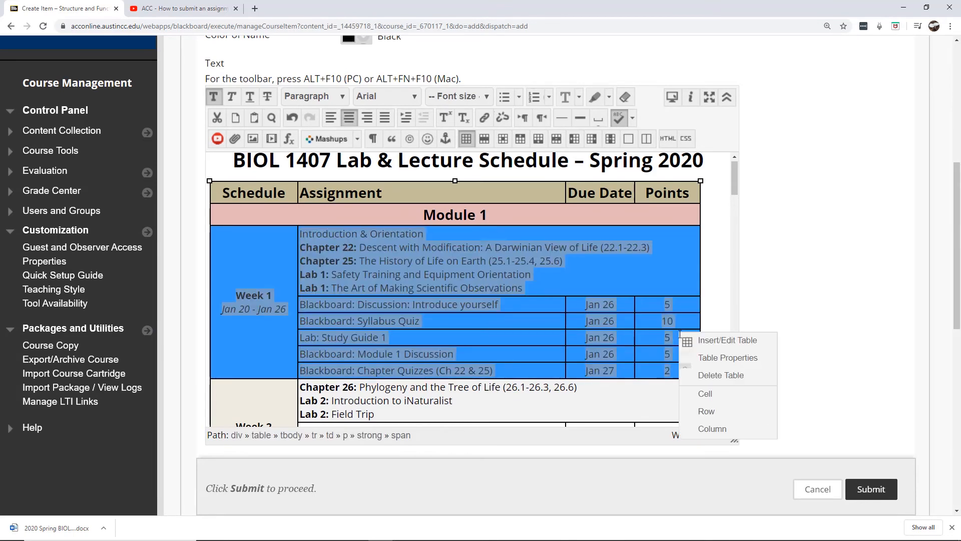
mouse_move(737, 414)
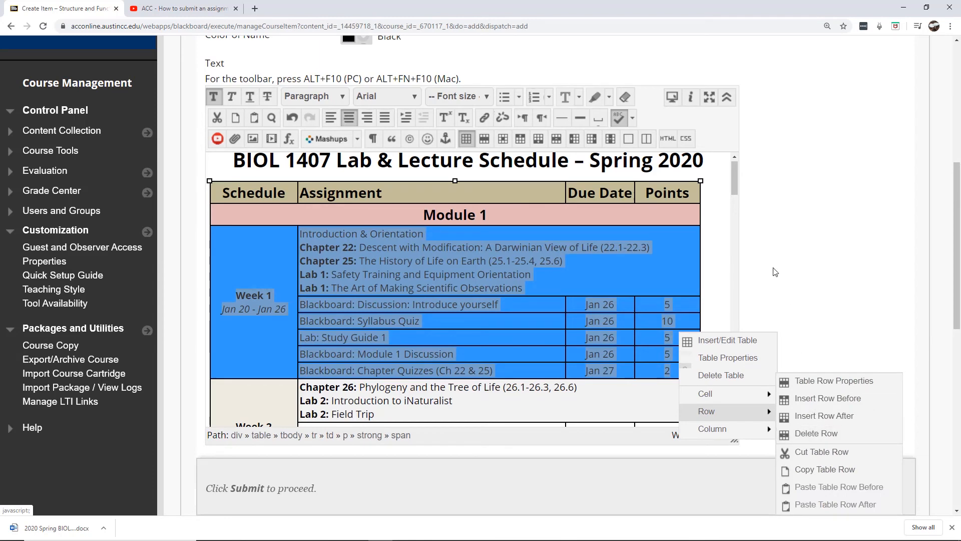
key("Escape")
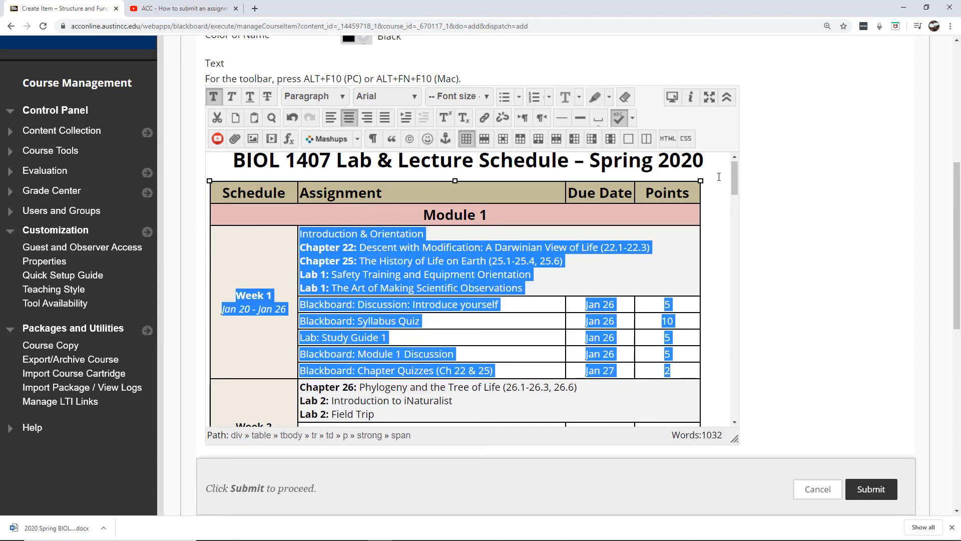
Step: Clear the row selection and submit the Course Schedule item
left_click(705, 238)
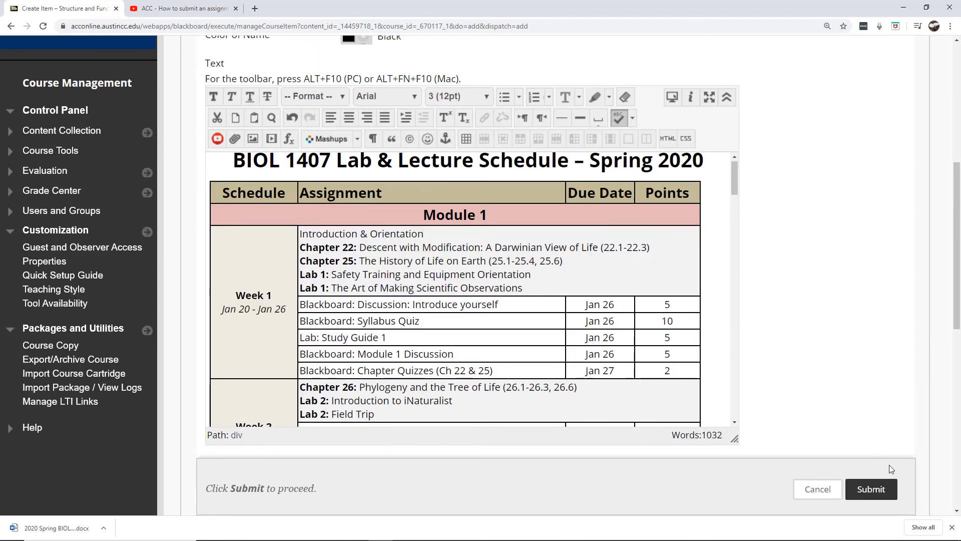
left_click(877, 488)
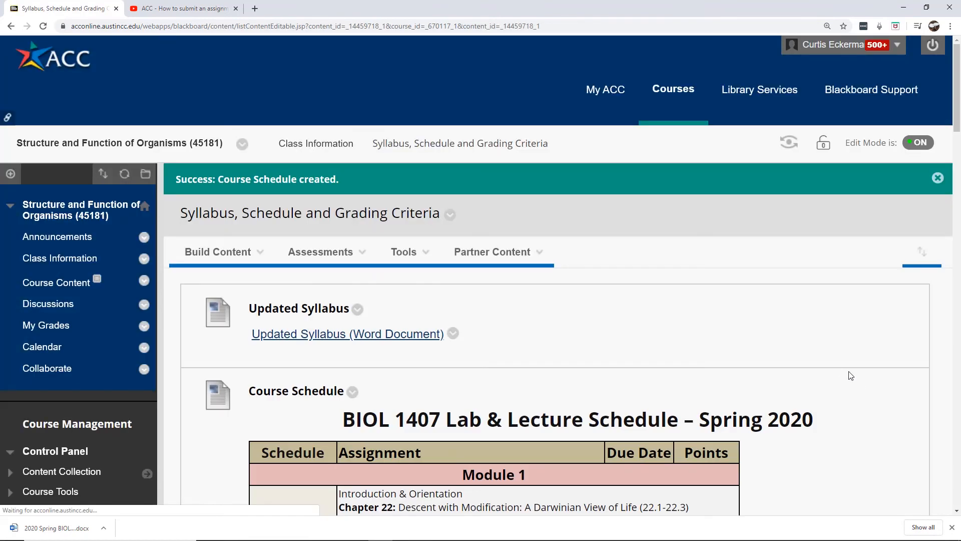
left_click_drag(959, 116, 957, 166)
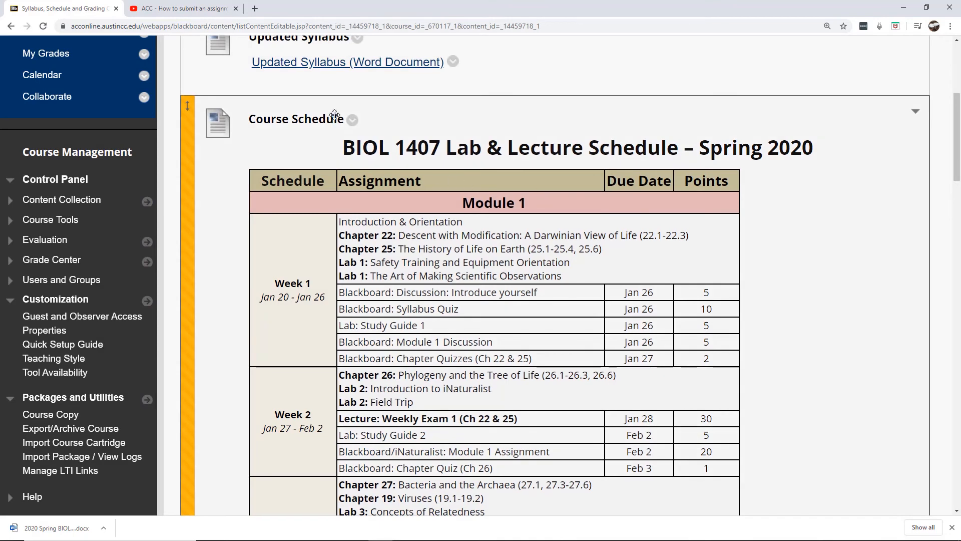
Step: Open the Course Schedule item for editing and bring up its schedule text
left_click(353, 120)
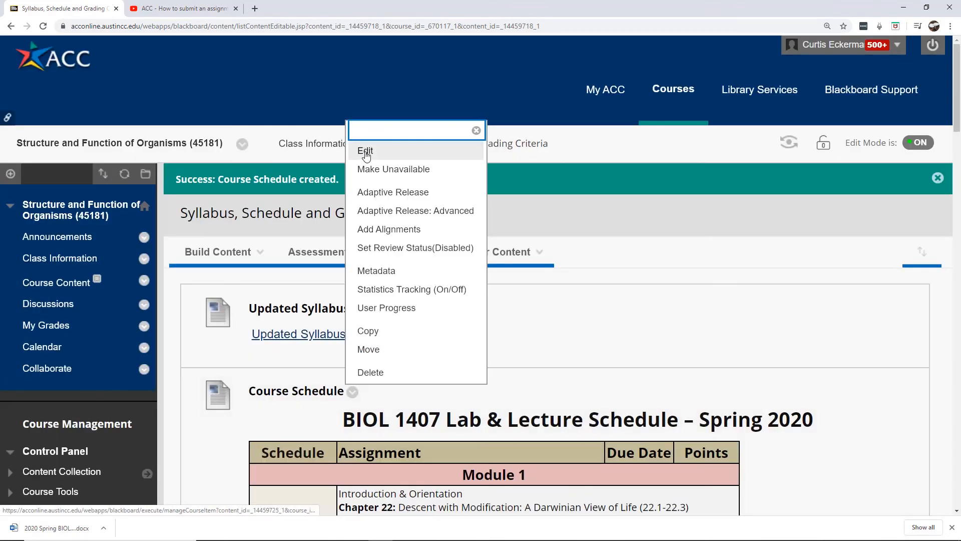
left_click(474, 131)
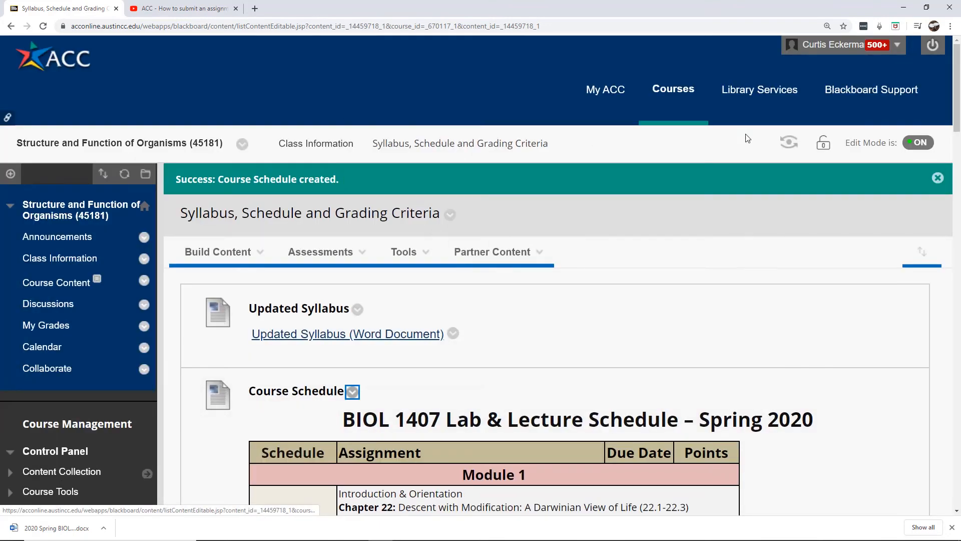
left_click_drag(956, 95, 957, 153)
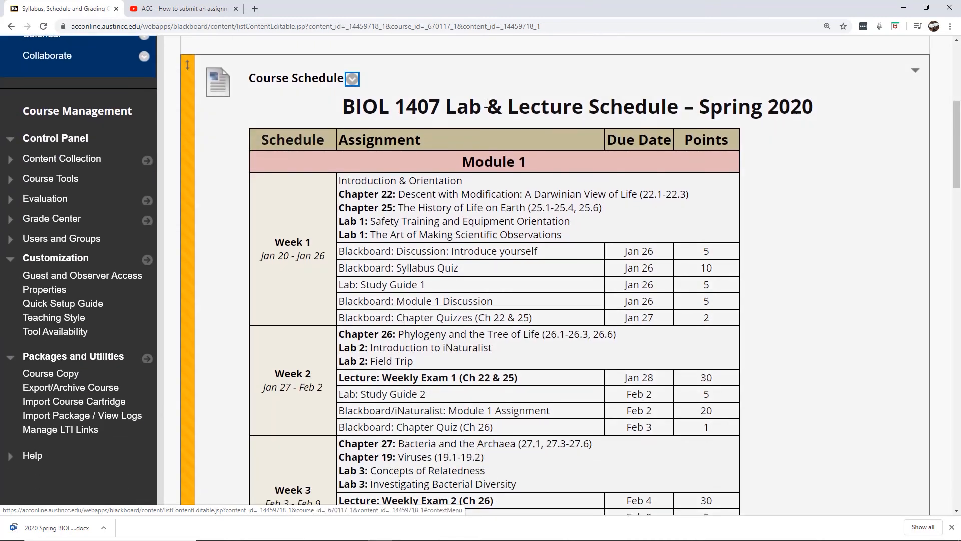
left_click(353, 83)
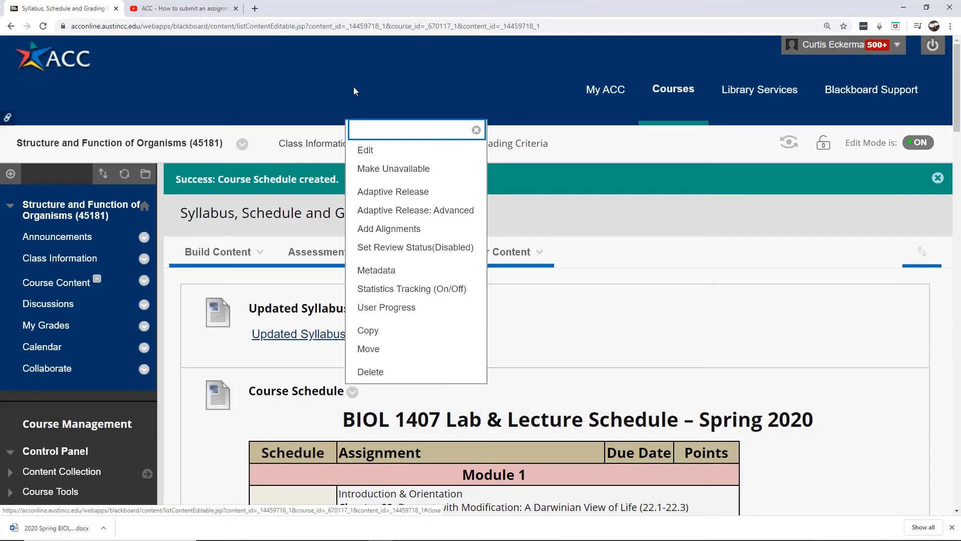
left_click(366, 153)
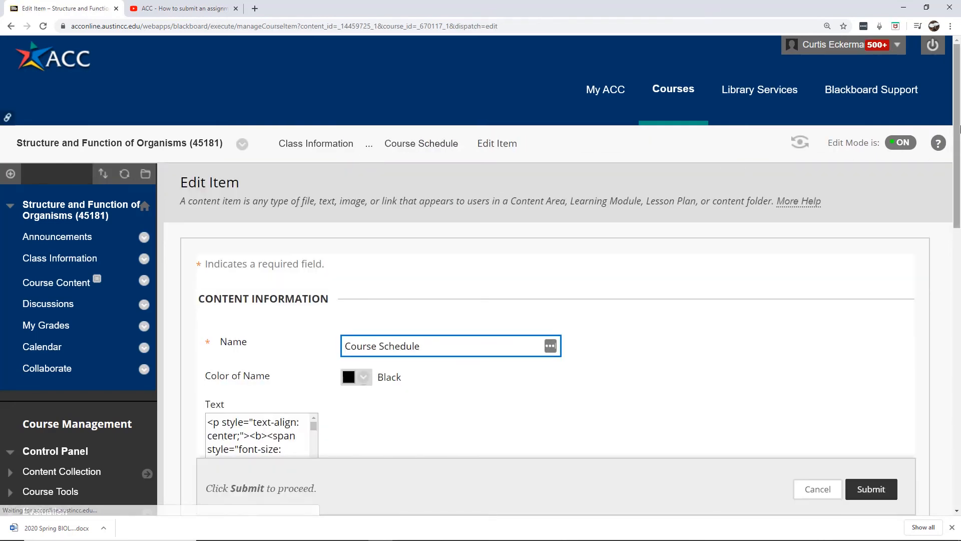
left_click_drag(960, 129, 960, 248)
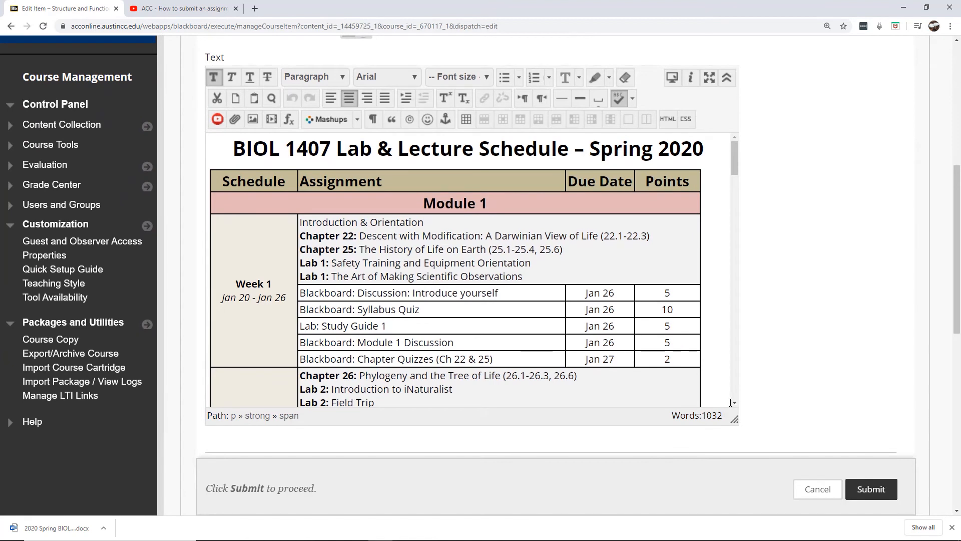
Step: Delete all Module 1 and Module 2 rows, Weeks 1 to 6, from the schedule table
left_click(734, 403)
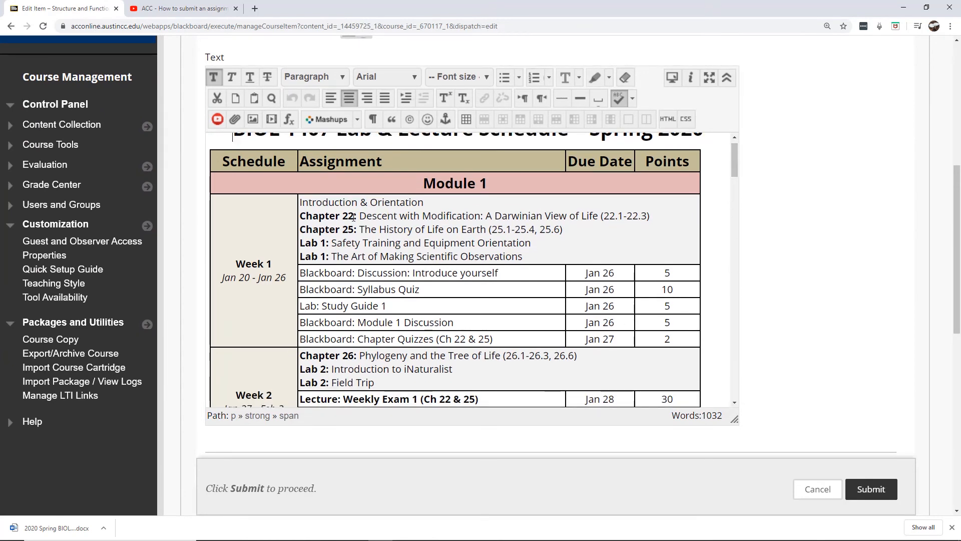
left_click_drag(266, 173, 575, 377)
left_click_drag(616, 453, 685, 339)
scroll(628, 339, "down", 12)
scroll(633, 319, "up", 6)
scroll(633, 318, "down", 6)
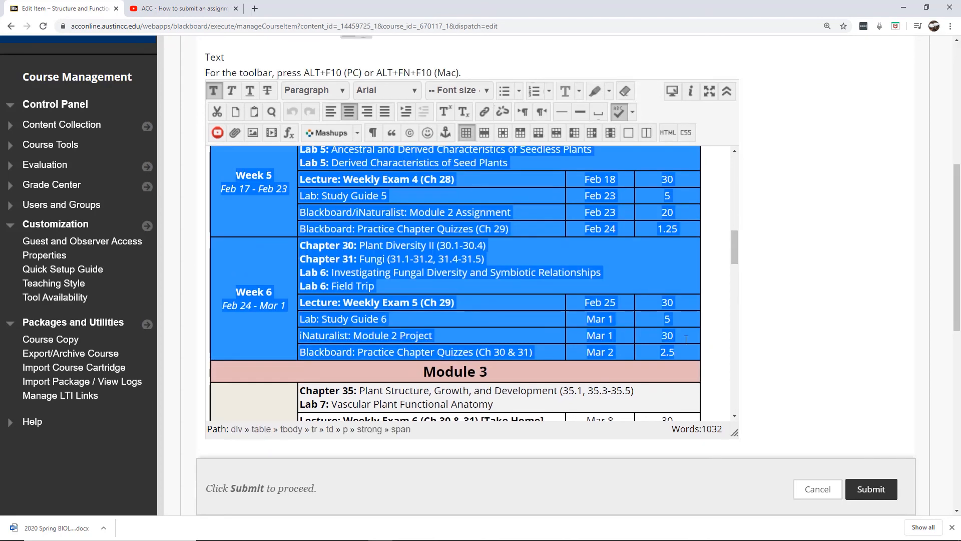
right_click(689, 336)
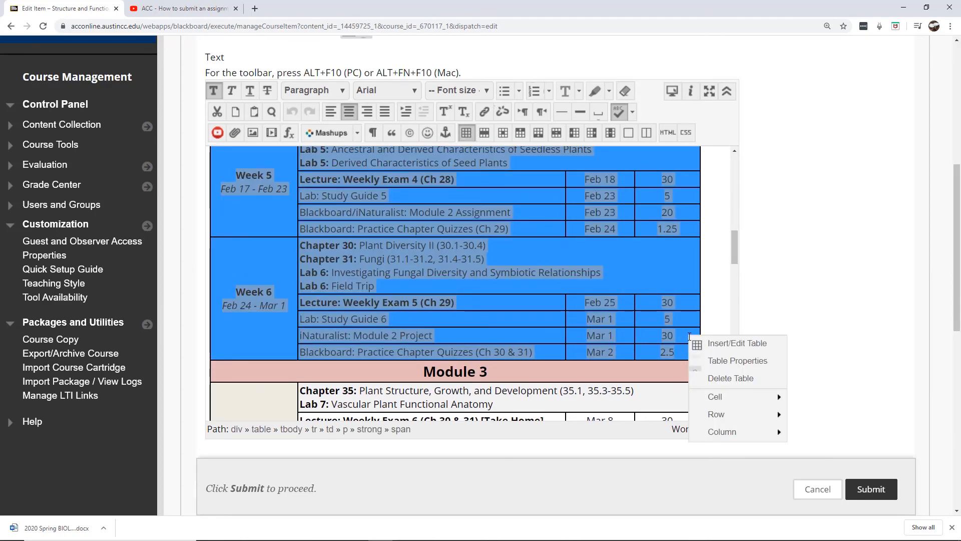
mouse_move(723, 414)
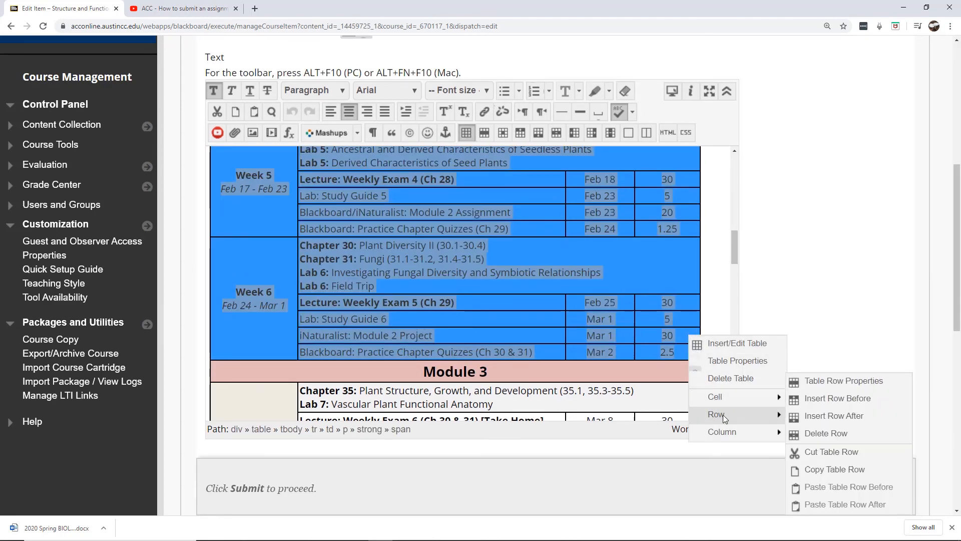
left_click(813, 432)
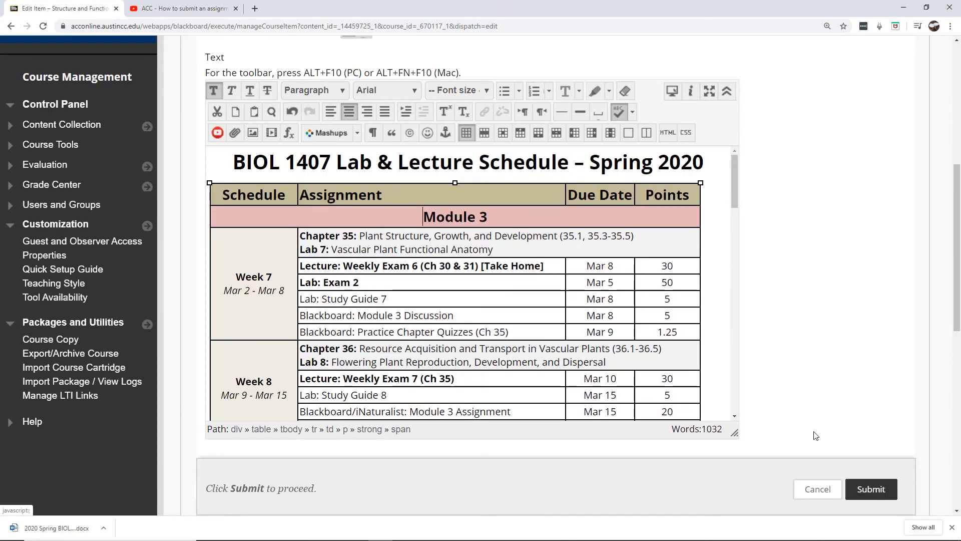
left_click(721, 255)
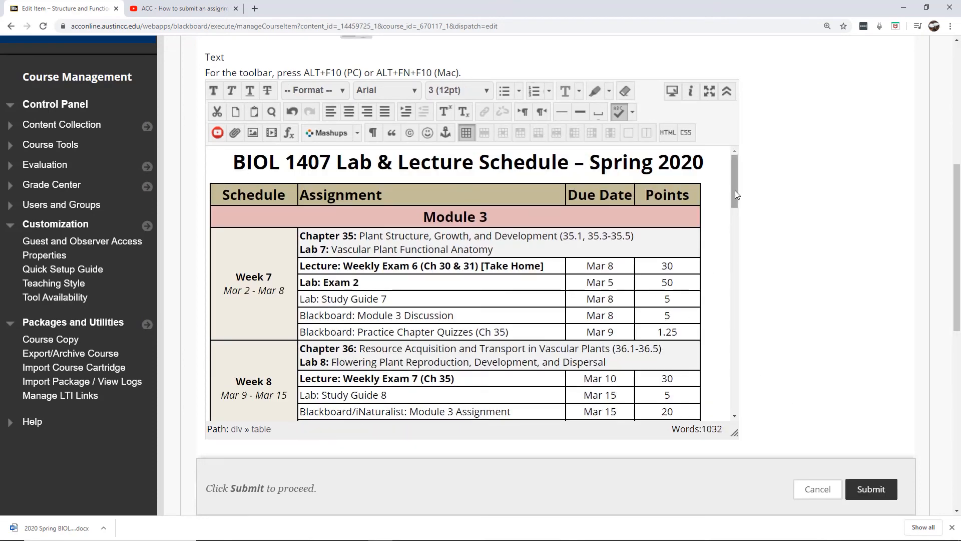
Step: Remove the blank line below the deadlines note at the end of the schedule and submit the Course Schedule item
scroll(735, 190, "down", 2)
scroll(735, 190, "up", 2)
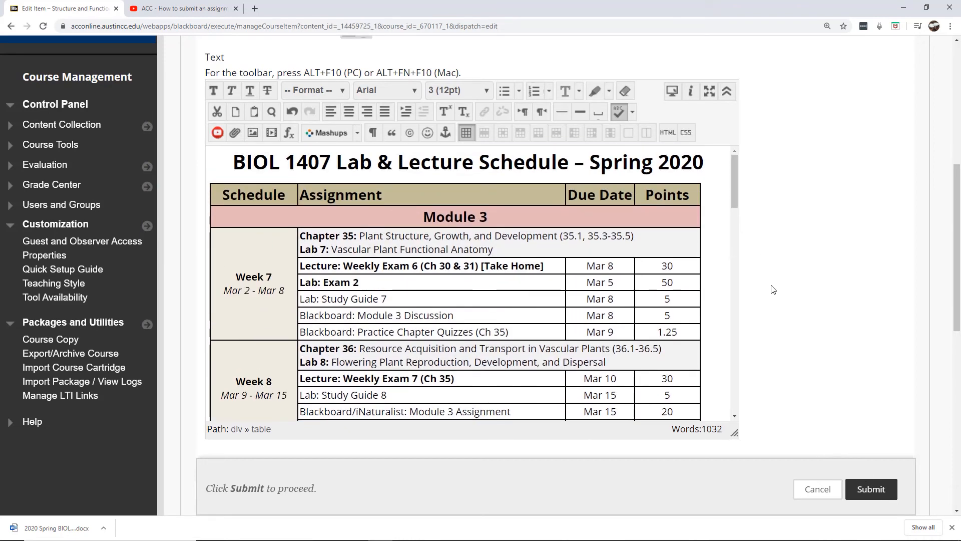
left_click_drag(735, 186, 744, 418)
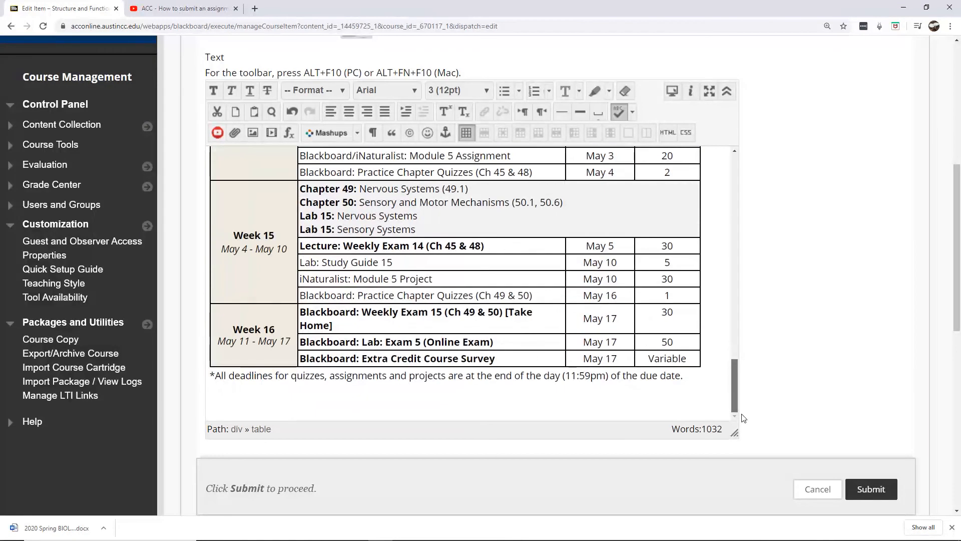
left_click(367, 399)
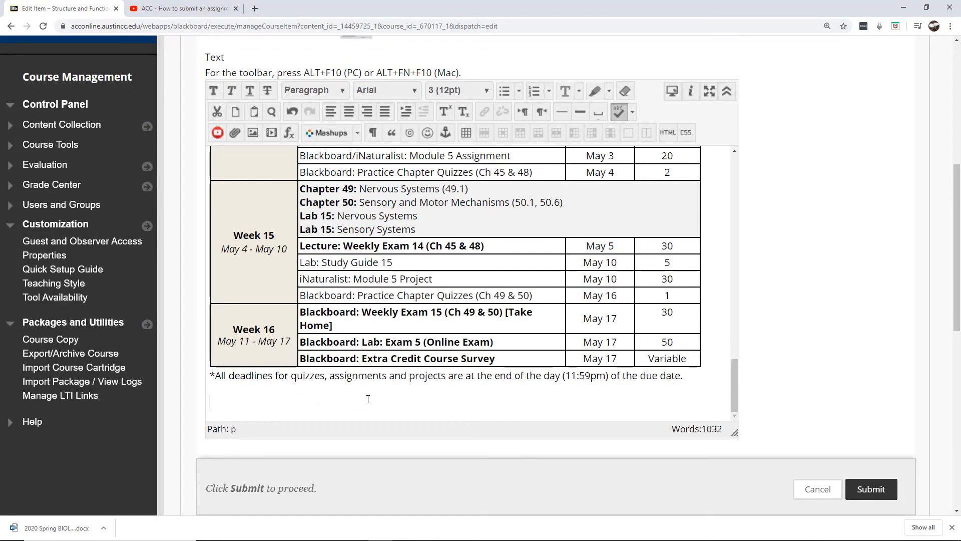
key("BackSpace")
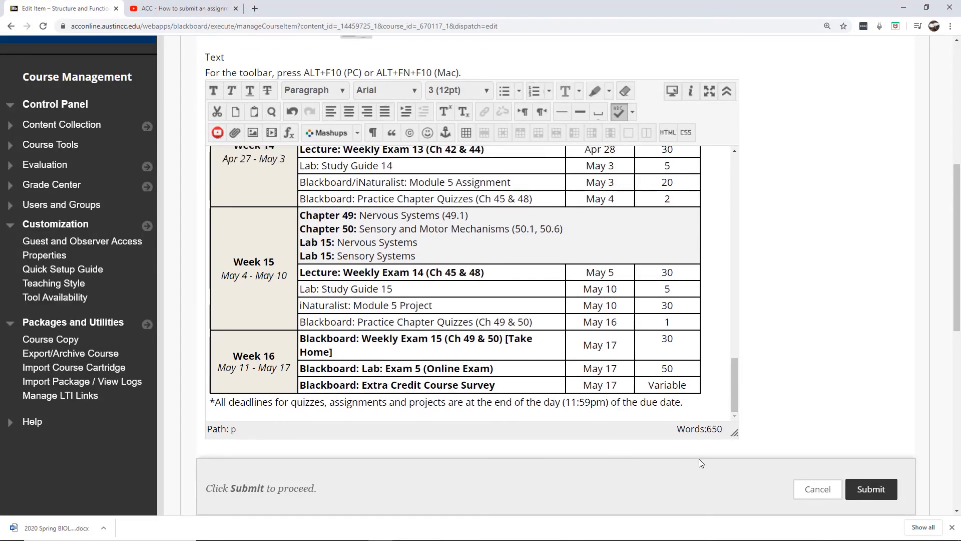
left_click(861, 490)
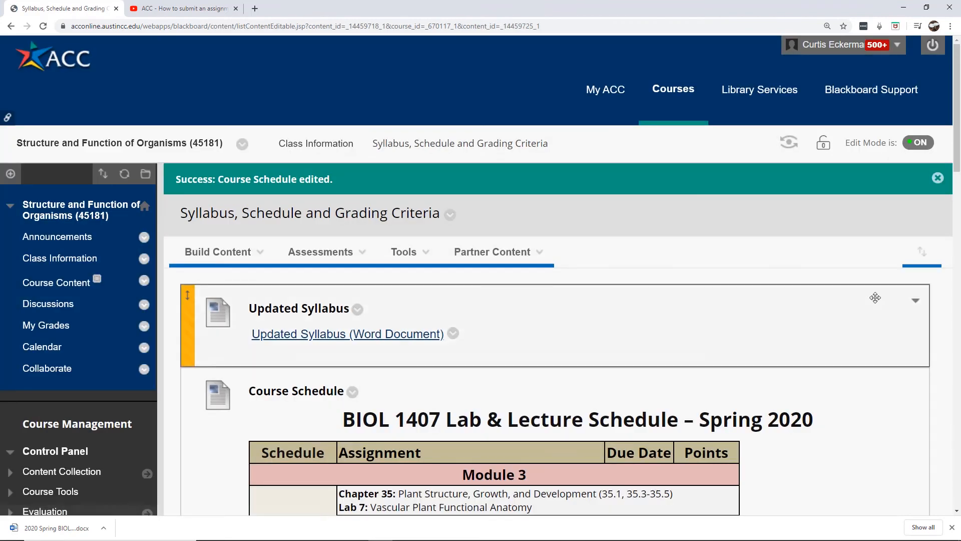
Step: Create a new content item in the Syllabus, Schedule and Grading Criteria folder and name it Grading Criteria
left_click_drag(959, 154, 944, 511)
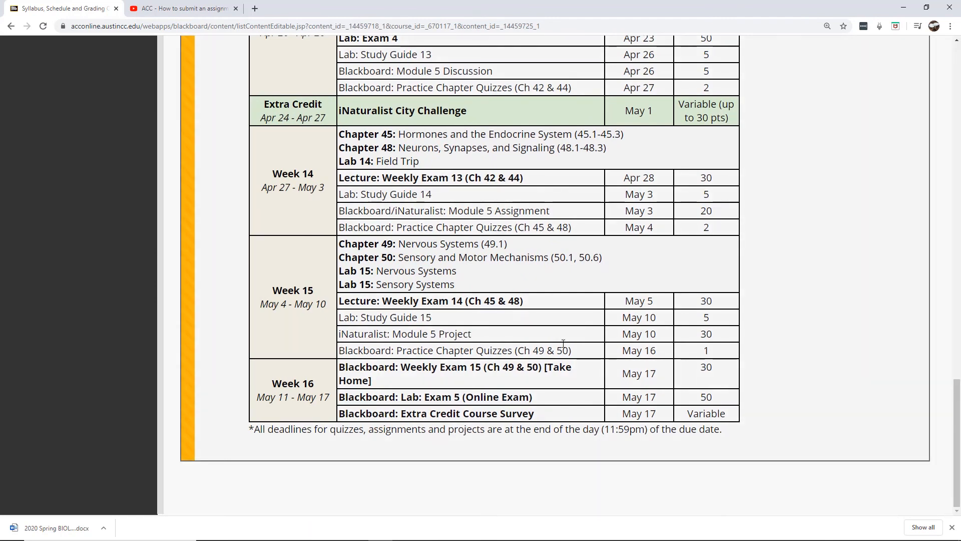
left_click_drag(957, 459, 951, 125)
left_click(218, 251)
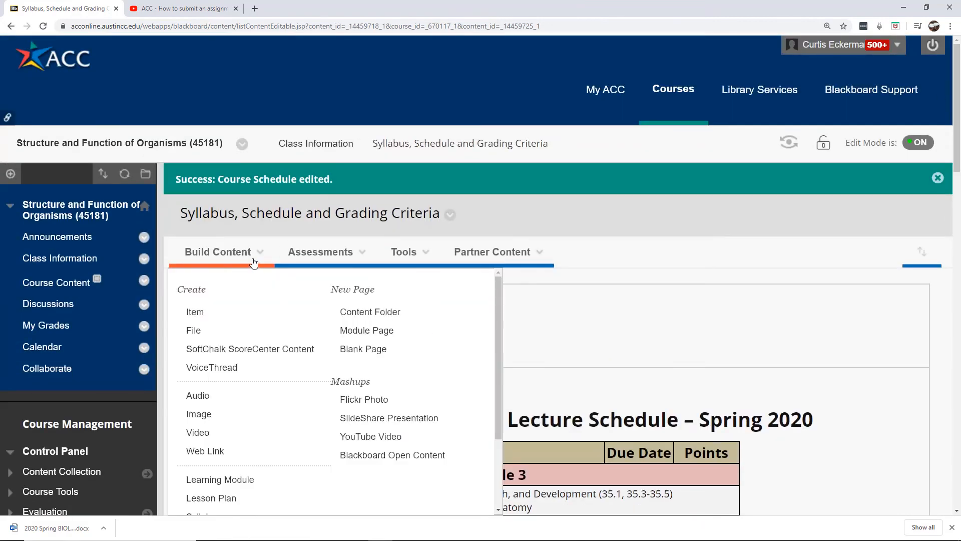
left_click(195, 312)
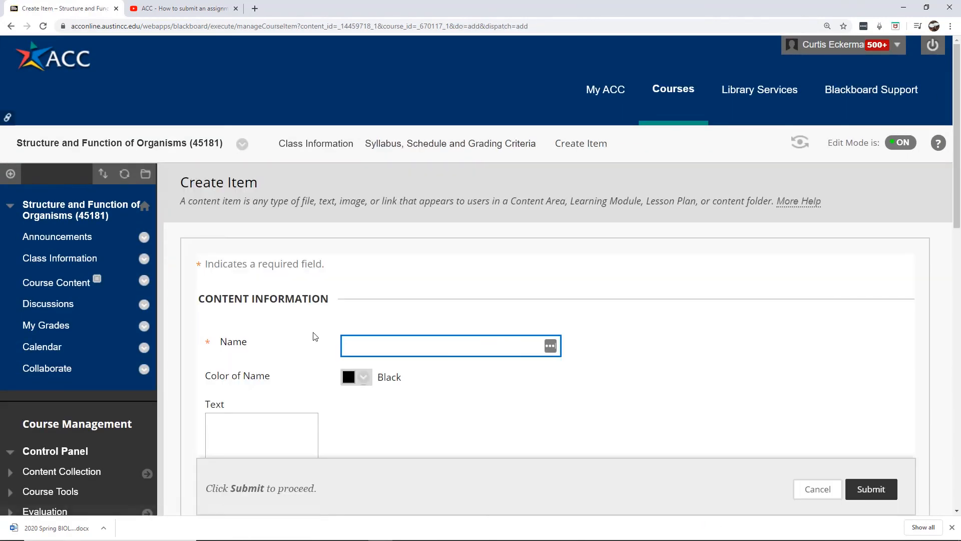
type("Grad")
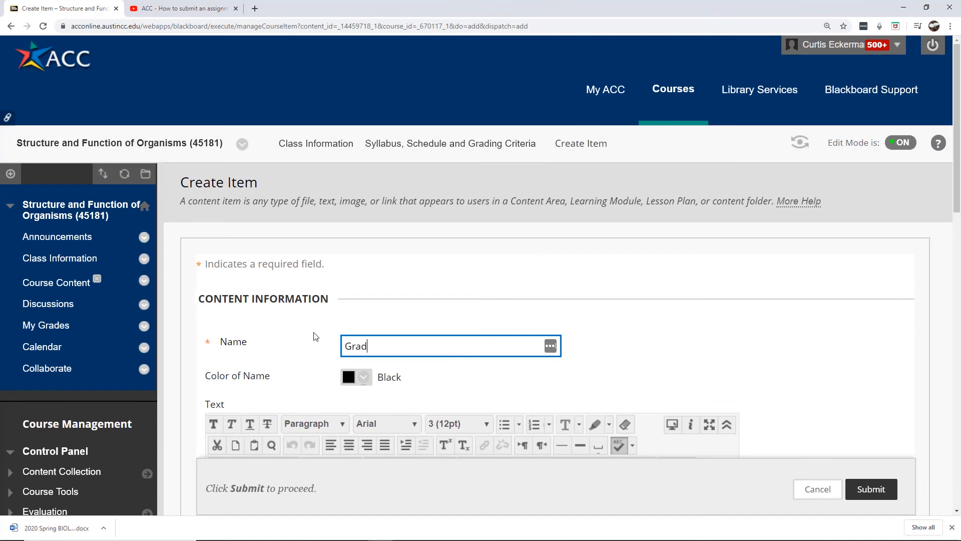
type("ing Criteria")
scroll(606, 306, "down", 5)
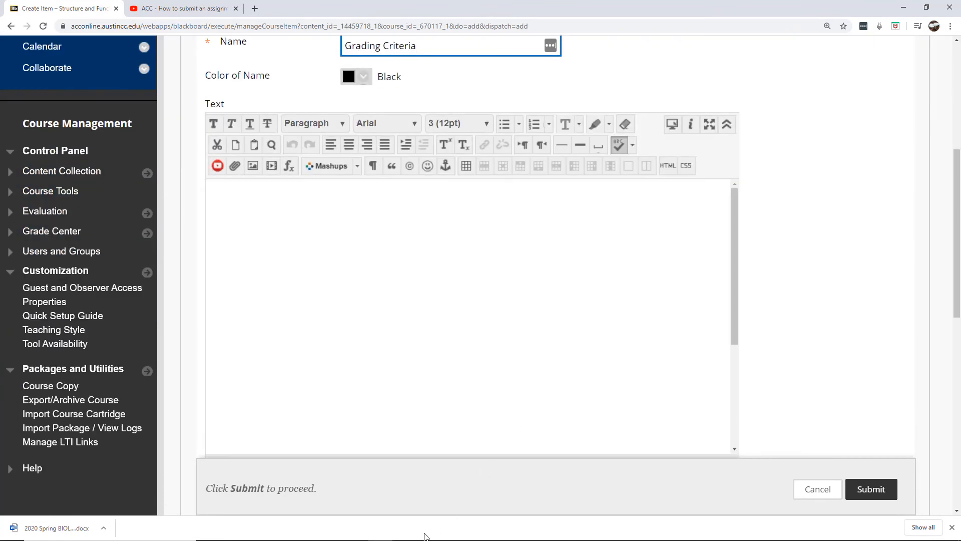
Step: Switch to the syllabus in Word and copy the Grading System section, from its heading through the My Grades note
mouse_move(424, 538)
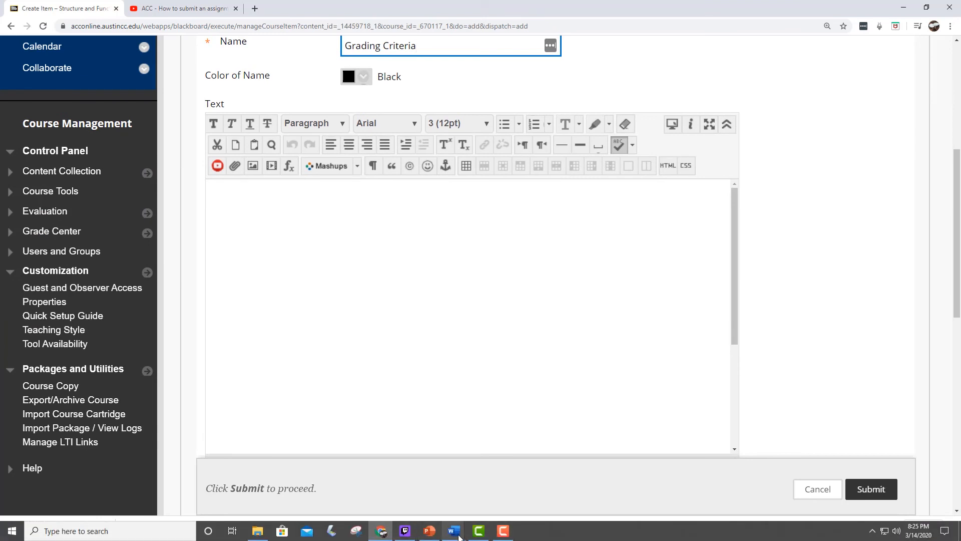
mouse_move(459, 537)
left_click(444, 511)
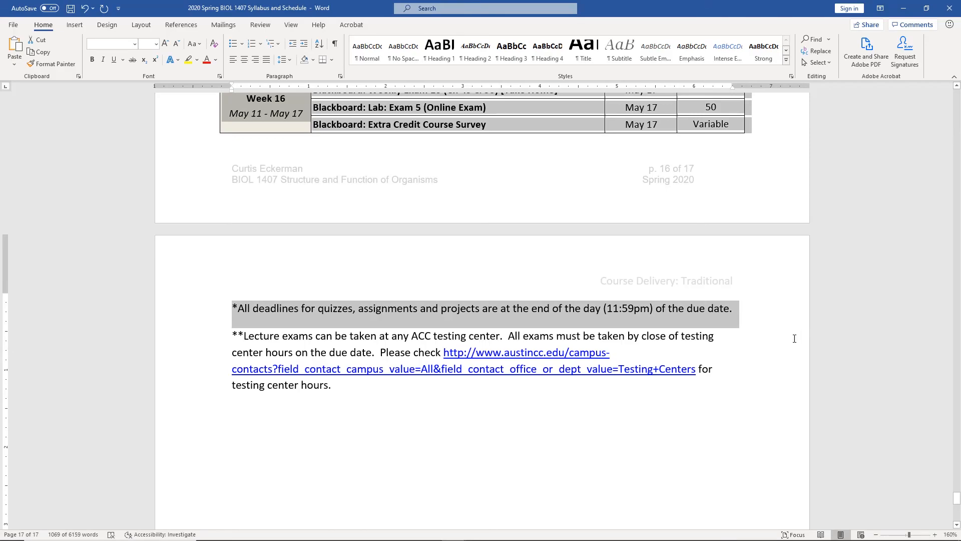
left_click(794, 338)
left_click_drag(956, 496, 956, 191)
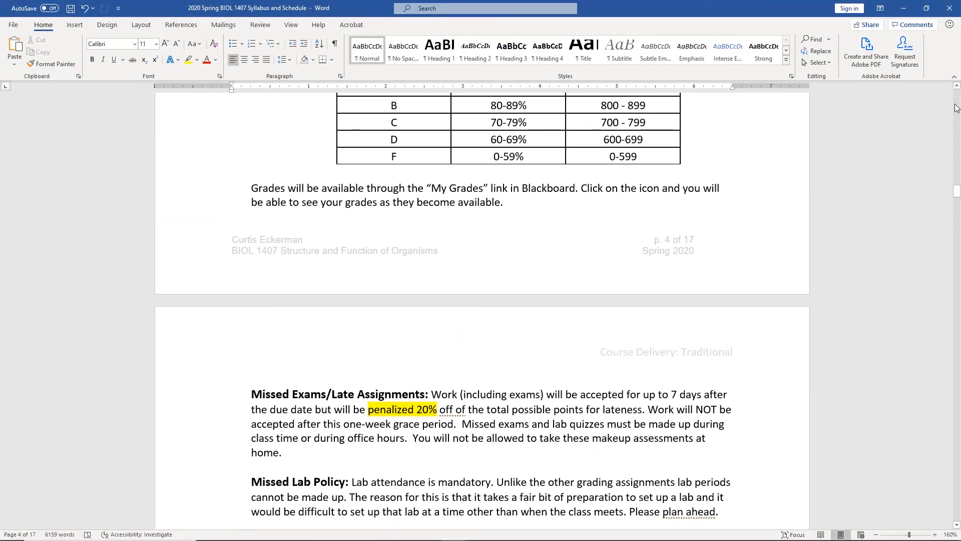
left_click(956, 87)
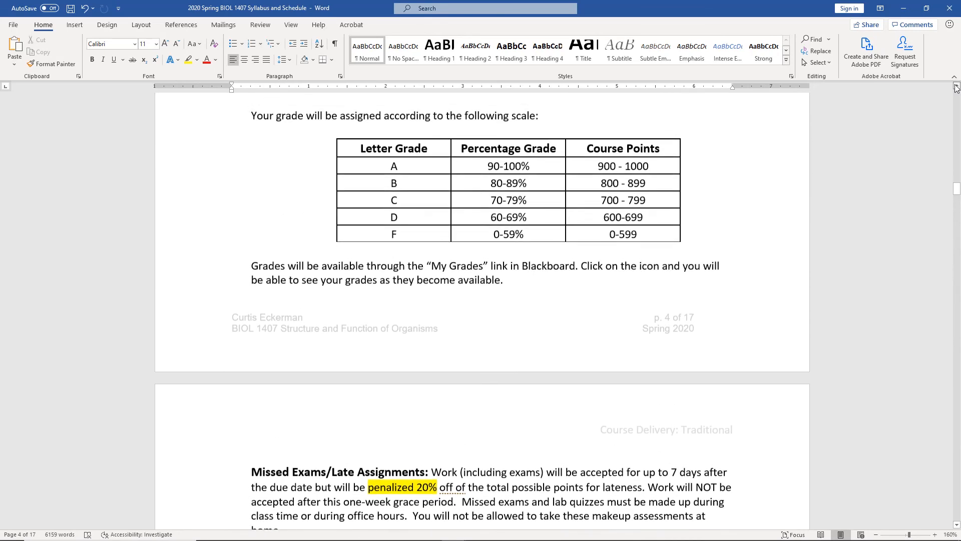
left_click(957, 87)
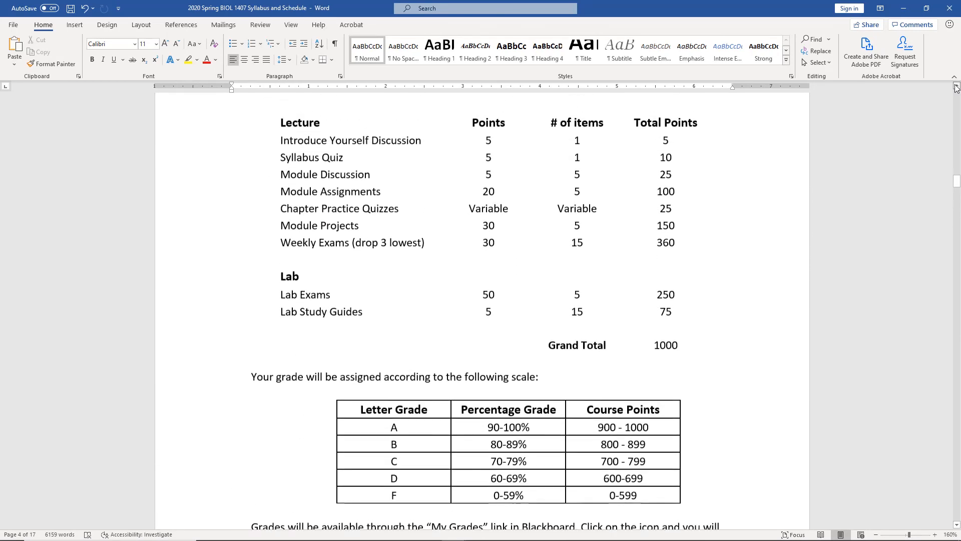
left_click(957, 87)
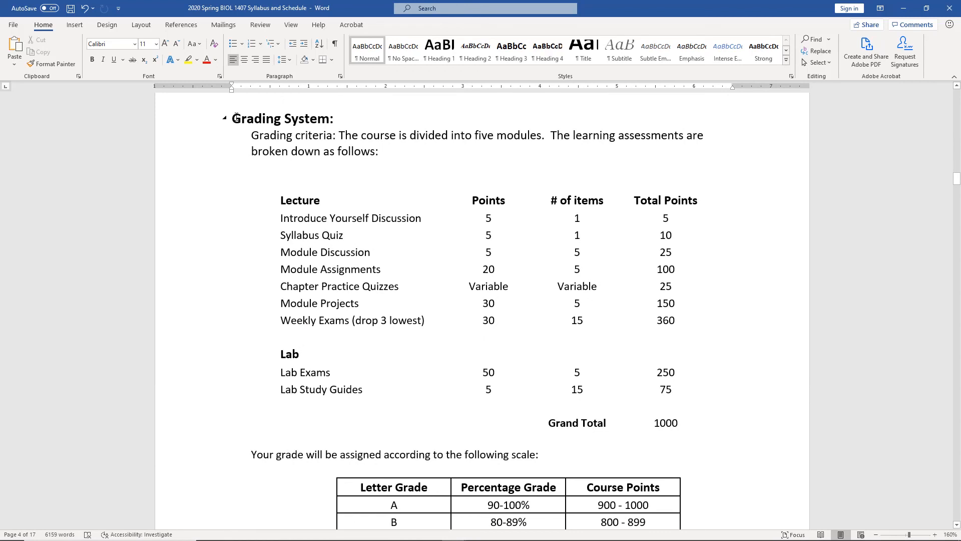
left_click_drag(235, 118, 515, 496)
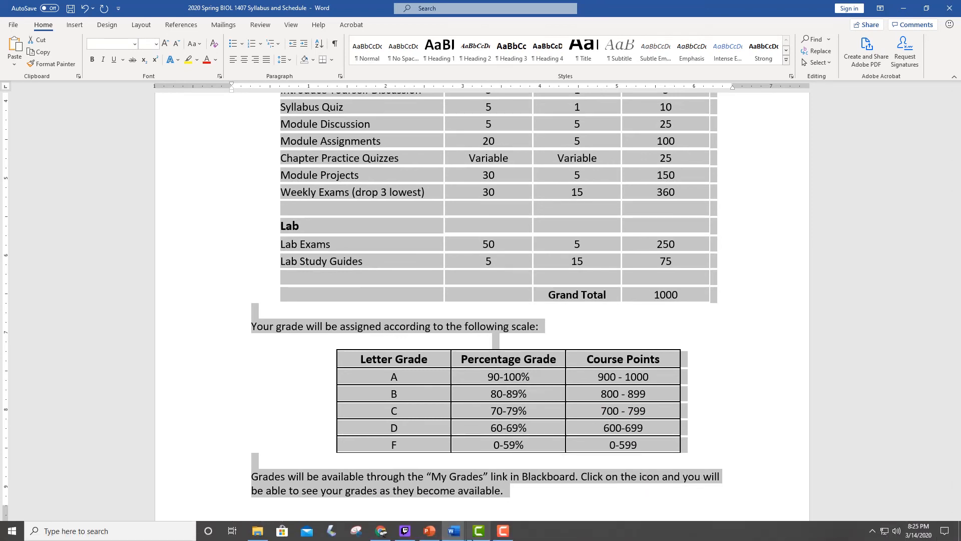
Step: Return to the Blackboard item in the browser, paste the copied grading section into its text area and submit it
left_click(385, 534)
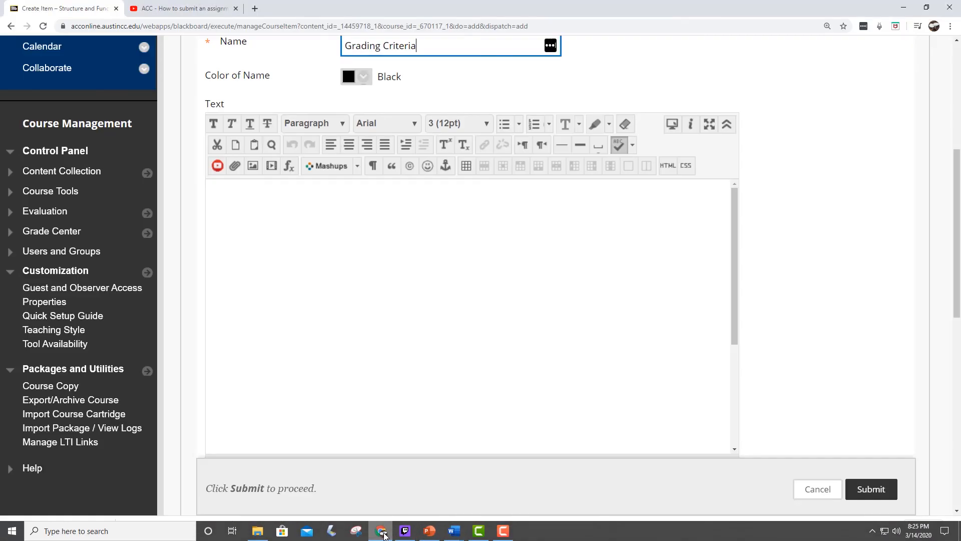
left_click(342, 293)
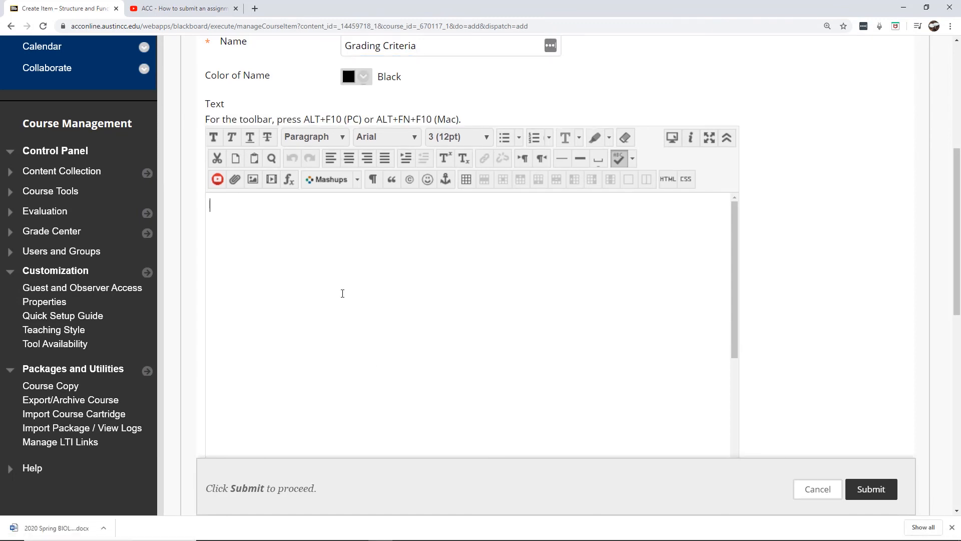
key("ctrl+v")
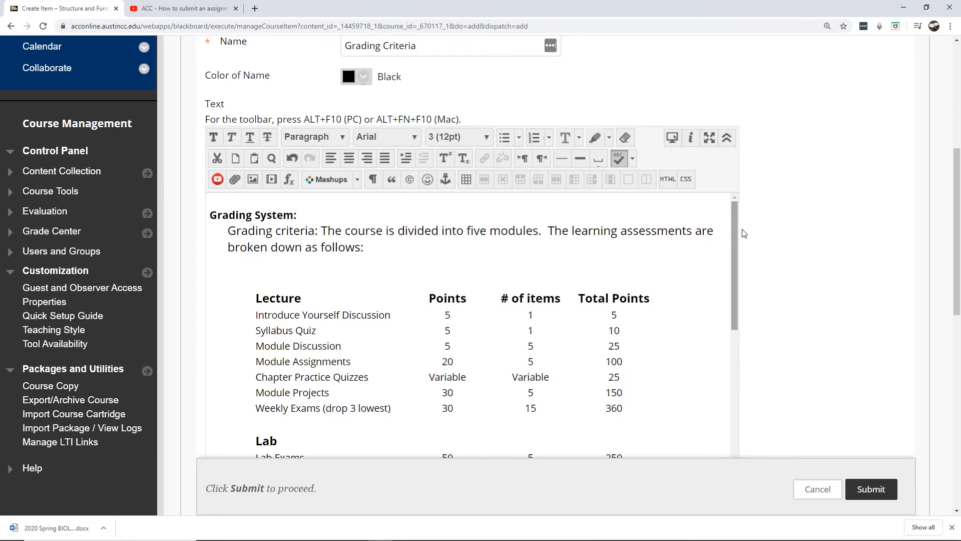
scroll(737, 243, "down", 5)
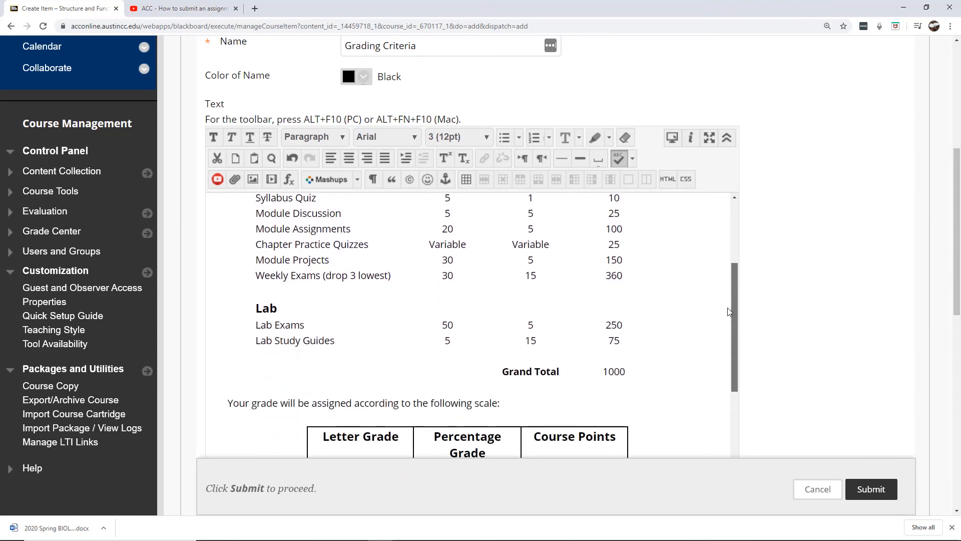
left_click(873, 493)
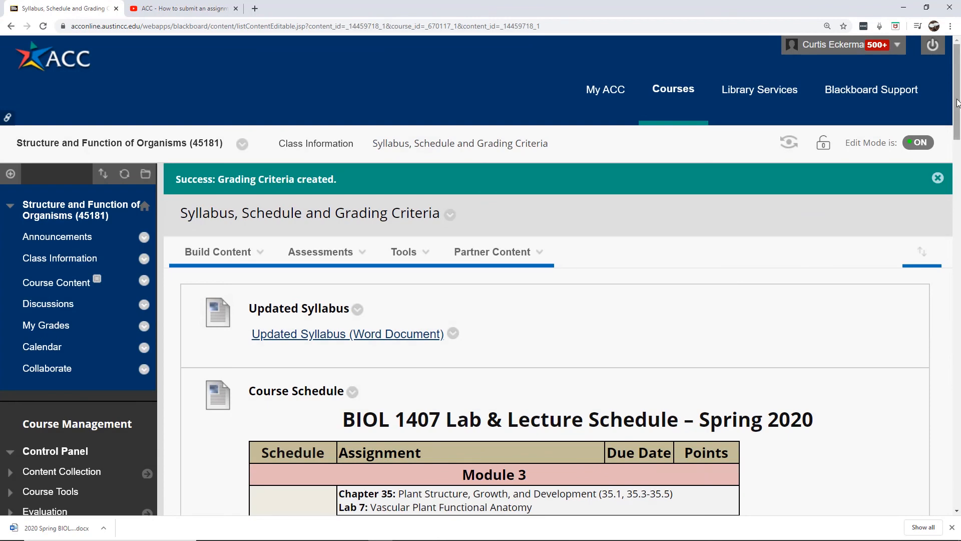
Step: Return to the Class Information area and delete the web link item How to submit an assignment in Blackboard, keeping the embedded video item
mouse_move(956, 102)
left_mouse_down()
mouse_move(956, 125)
mouse_move(955, 101)
left_mouse_up()
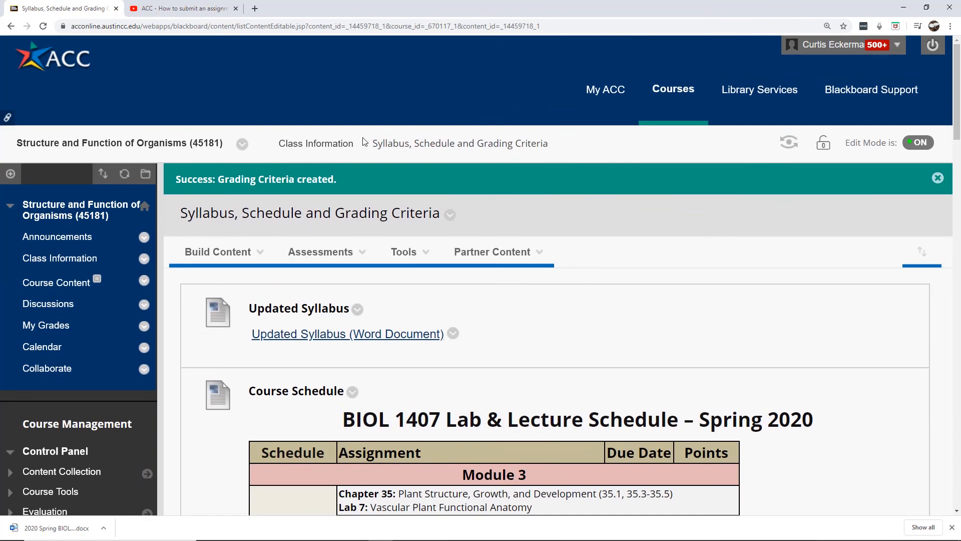
left_click(45, 266)
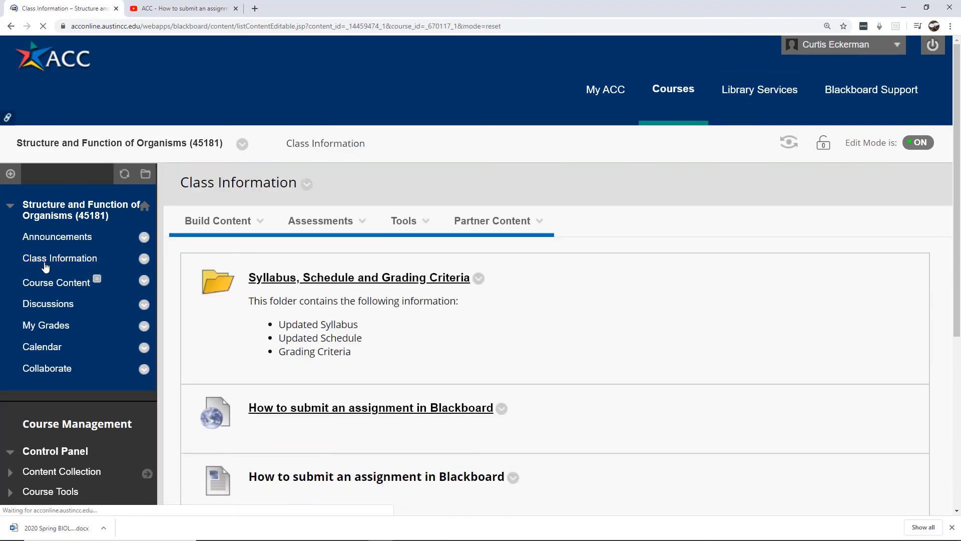
left_click_drag(959, 145, 960, 203)
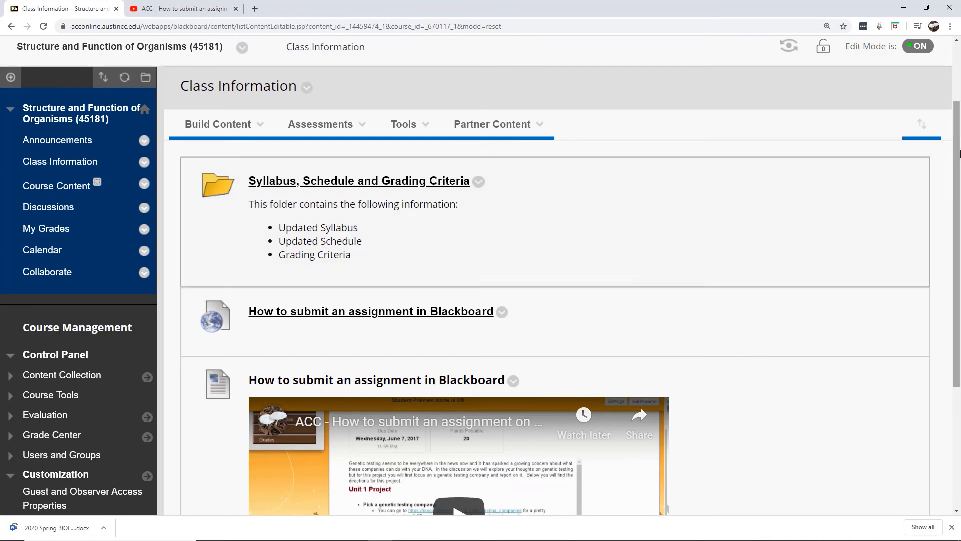
left_click_drag(959, 153, 959, 222)
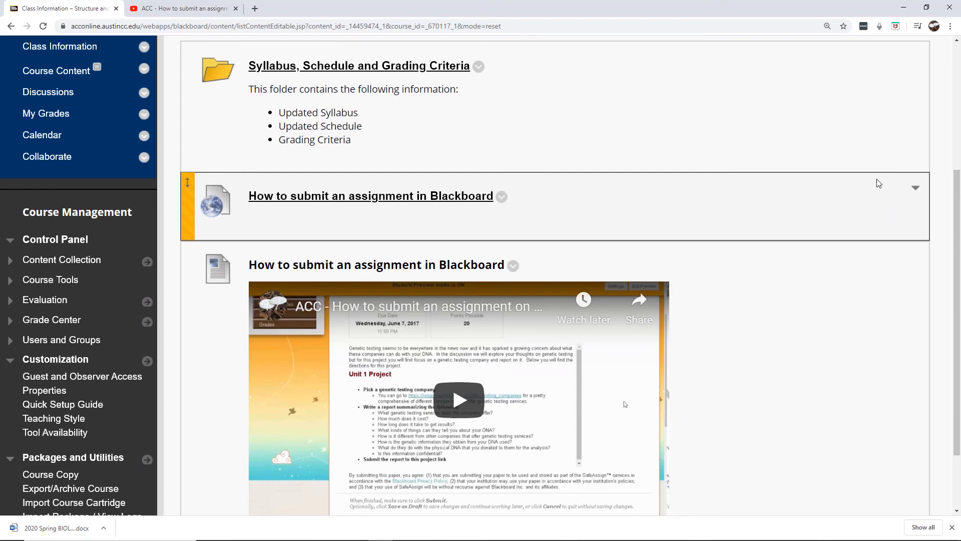
left_click(501, 197)
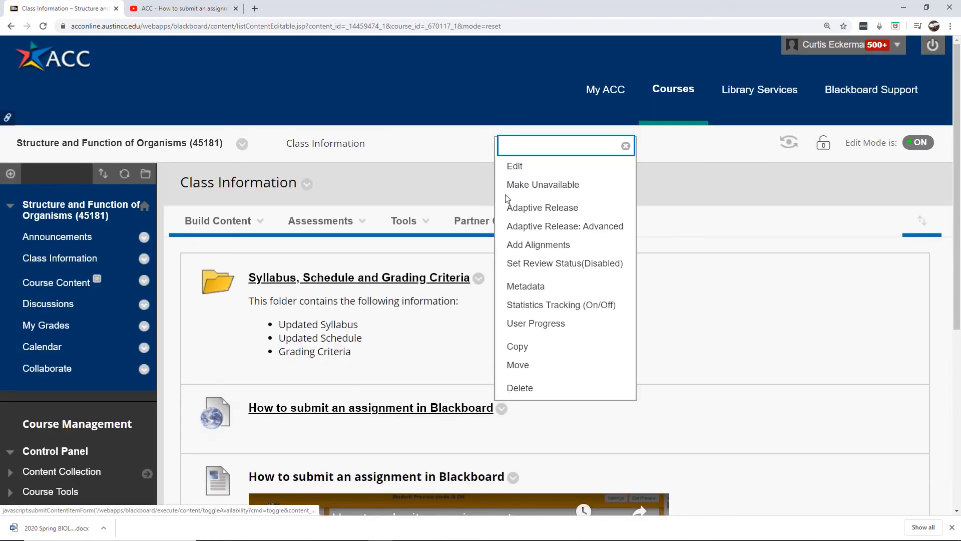
left_click(530, 391)
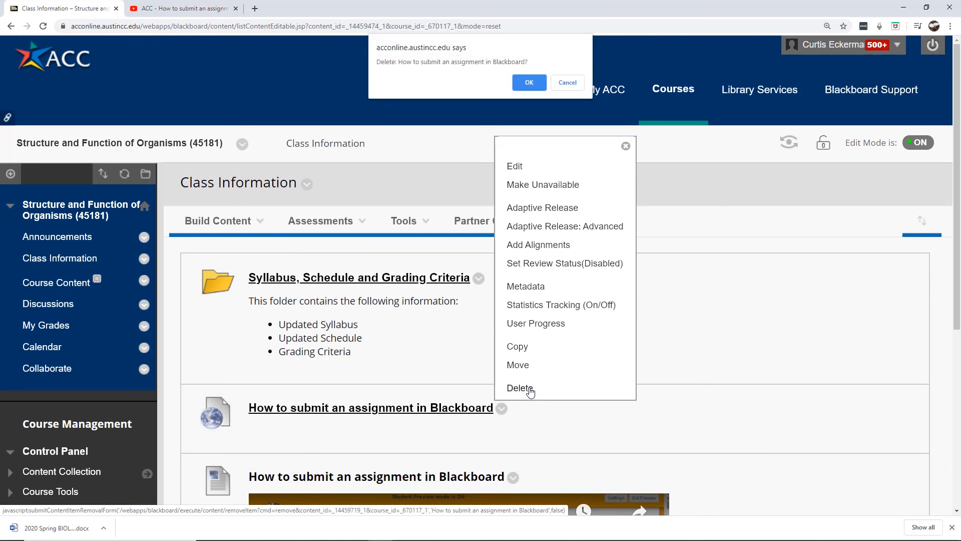
left_click(536, 85)
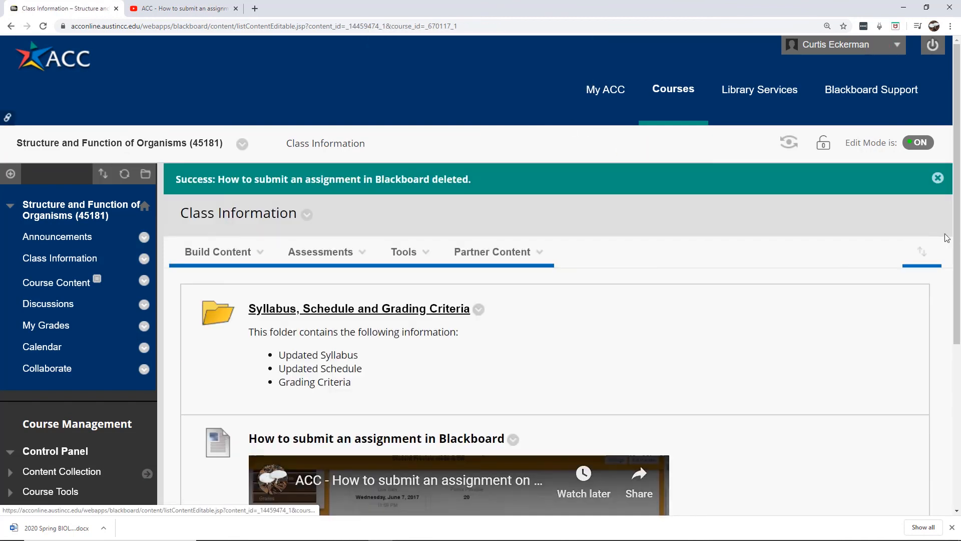
left_click_drag(957, 185, 960, 272)
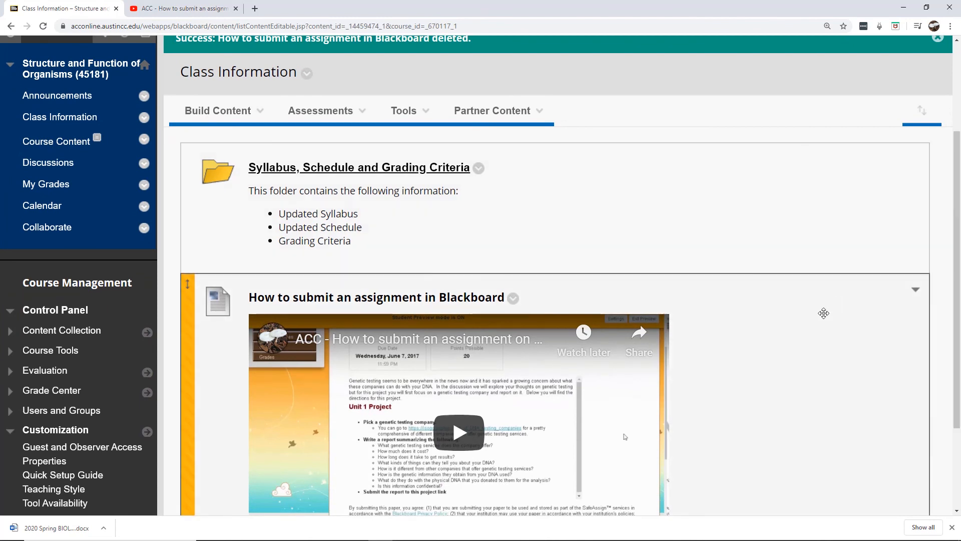